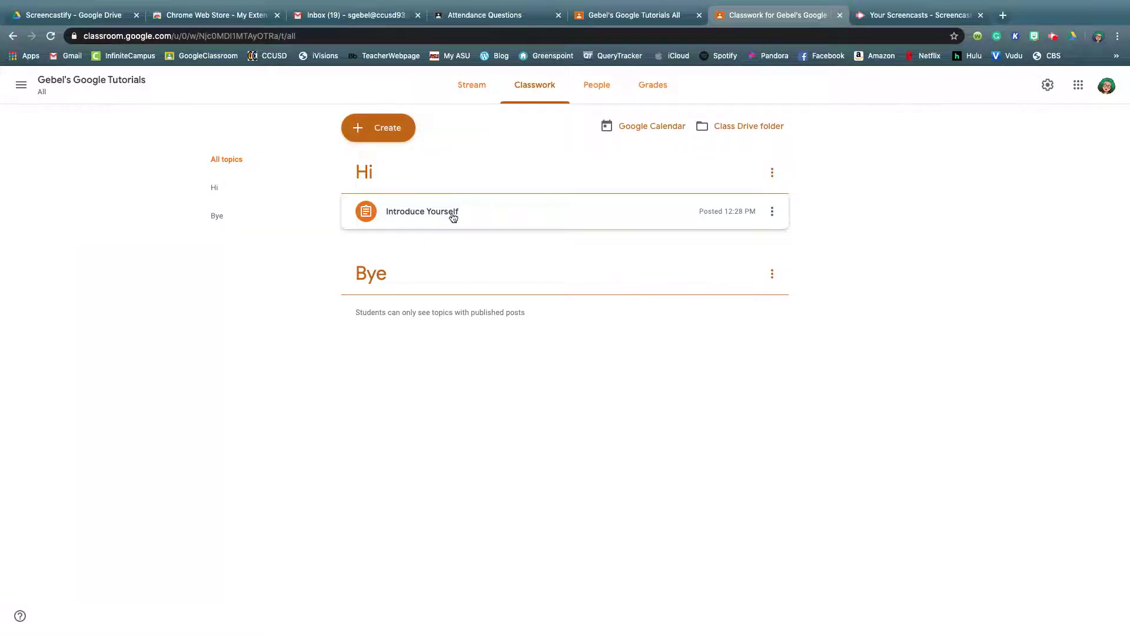
Expand Introduce Yourself under the Hi topic to show 0 turned in and 1 assigned
{"action": "left_click", "coordinate": [453, 217]}
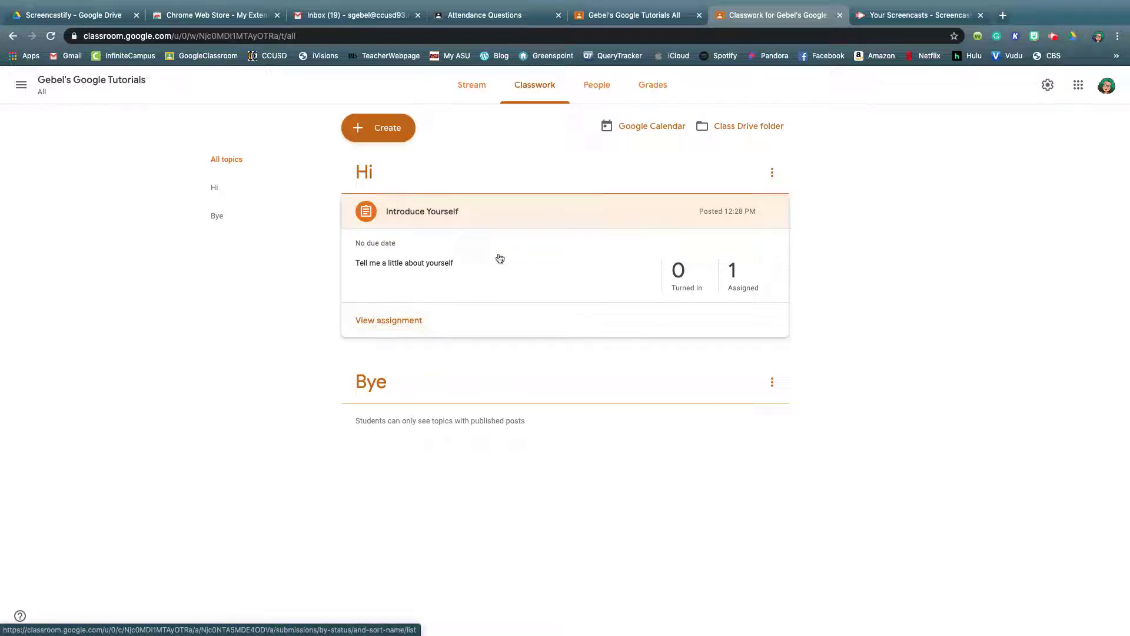
As the student, open Classwork, dismiss the topic filters notice, and open the Introduce Yourself assignment page
{"action": "left_click", "coordinate": [625, 19]}
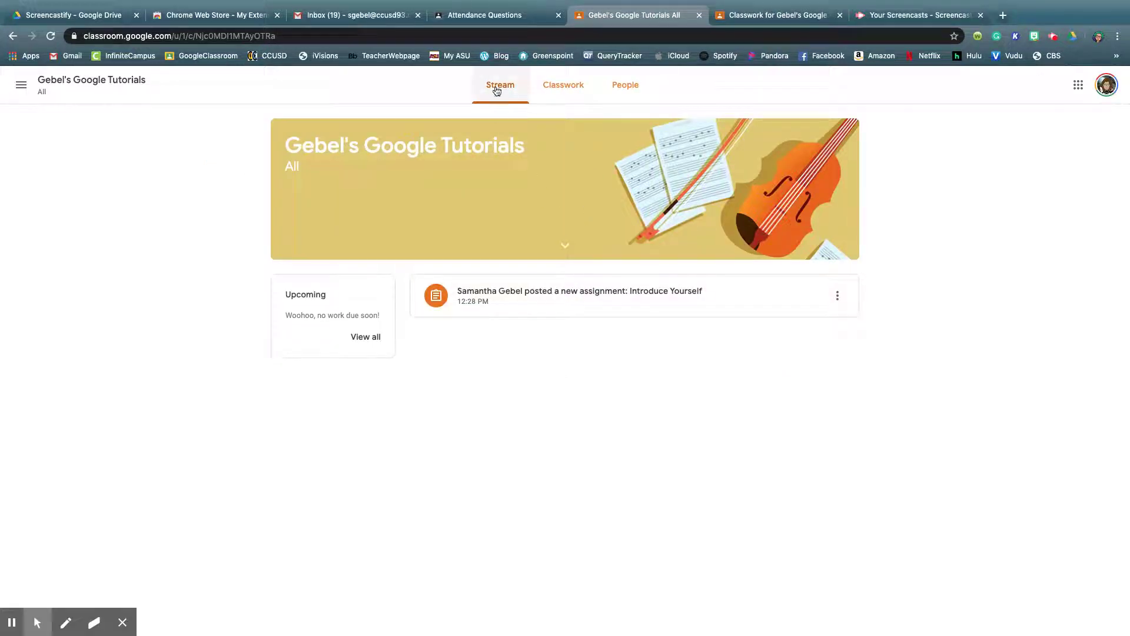
{"action": "left_click", "coordinate": [555, 88]}
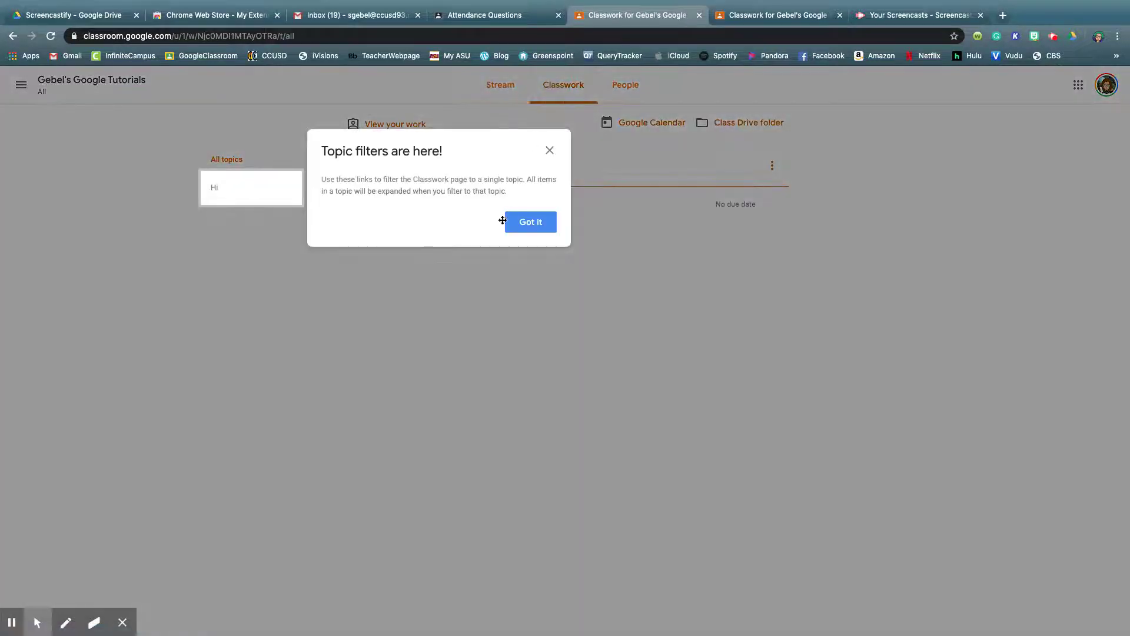
{"action": "left_click", "coordinate": [548, 152]}
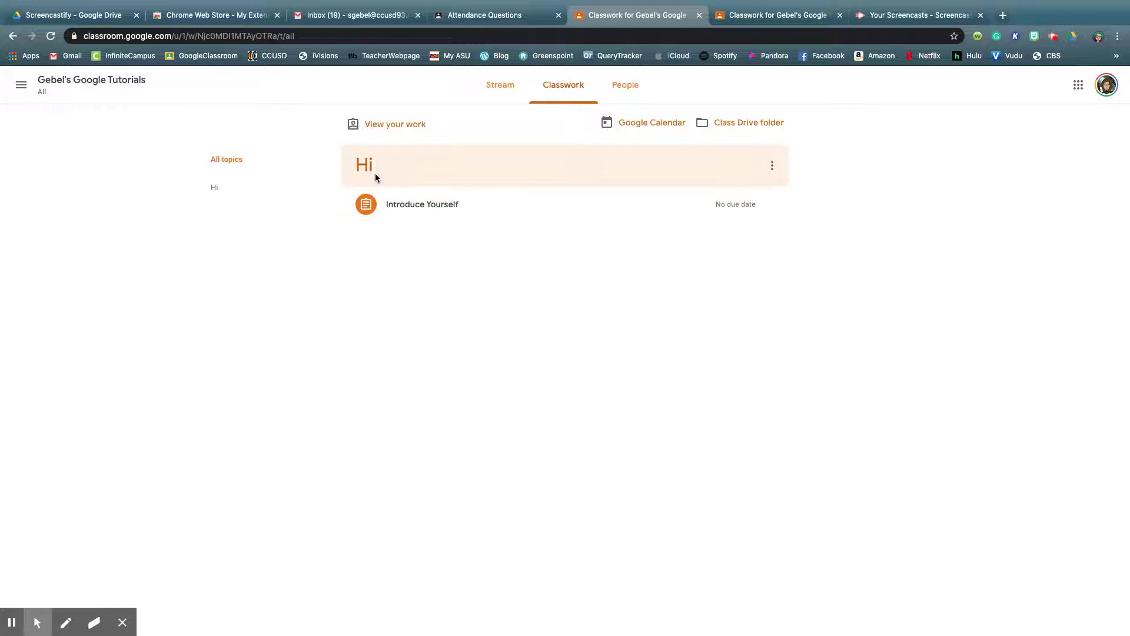
{"action": "left_click", "coordinate": [419, 211]}
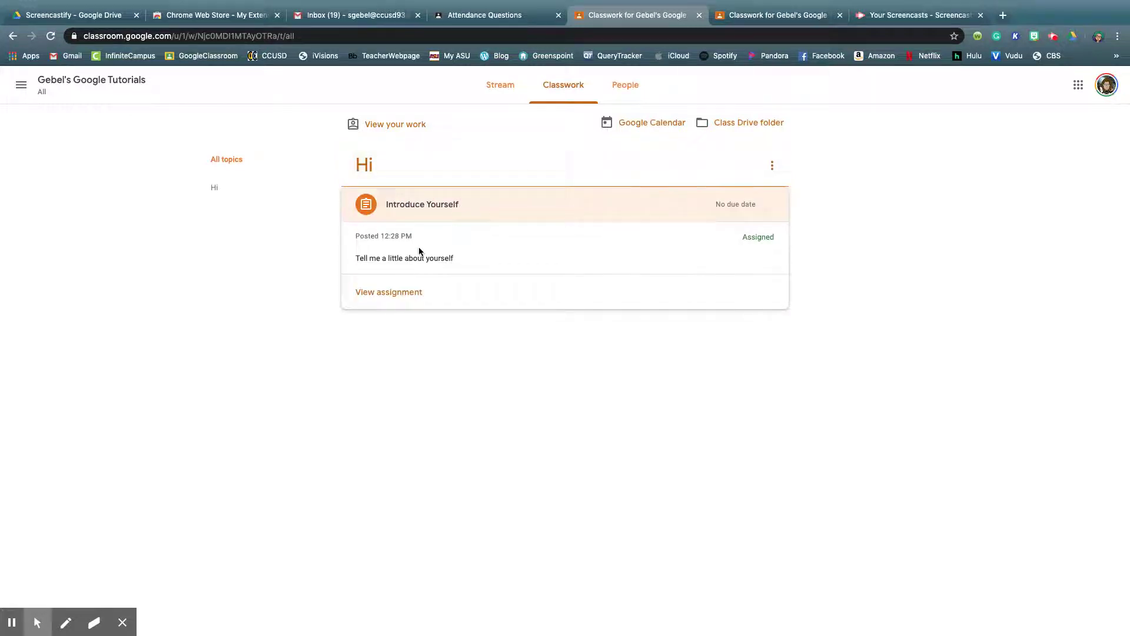
{"action": "left_click", "coordinate": [384, 293]}
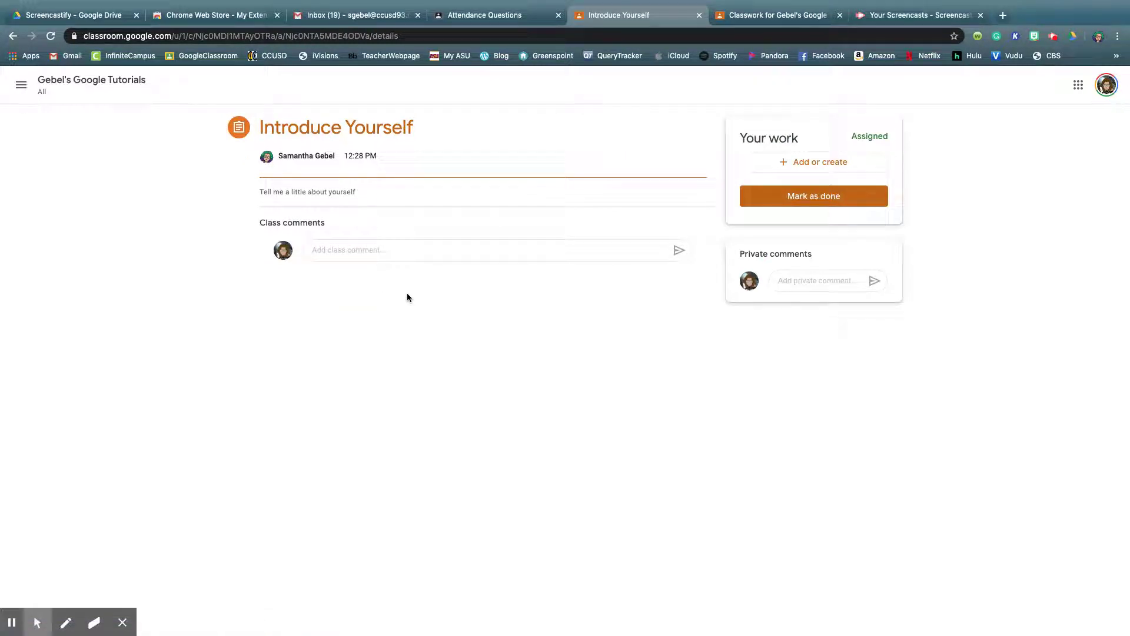
Post the class comment 'Huh?' on the Introduce Yourself assignment
{"action": "left_click", "coordinate": [356, 253]}
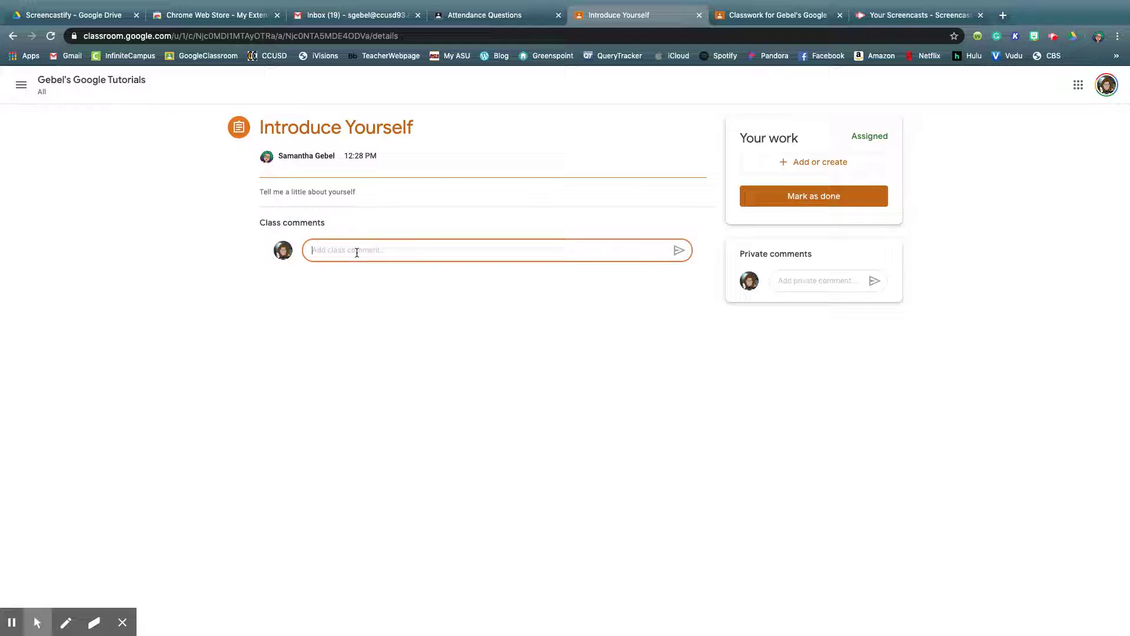
{"action": "type", "text": "Huh?"}
{"action": "left_click", "coordinate": [677, 250]}
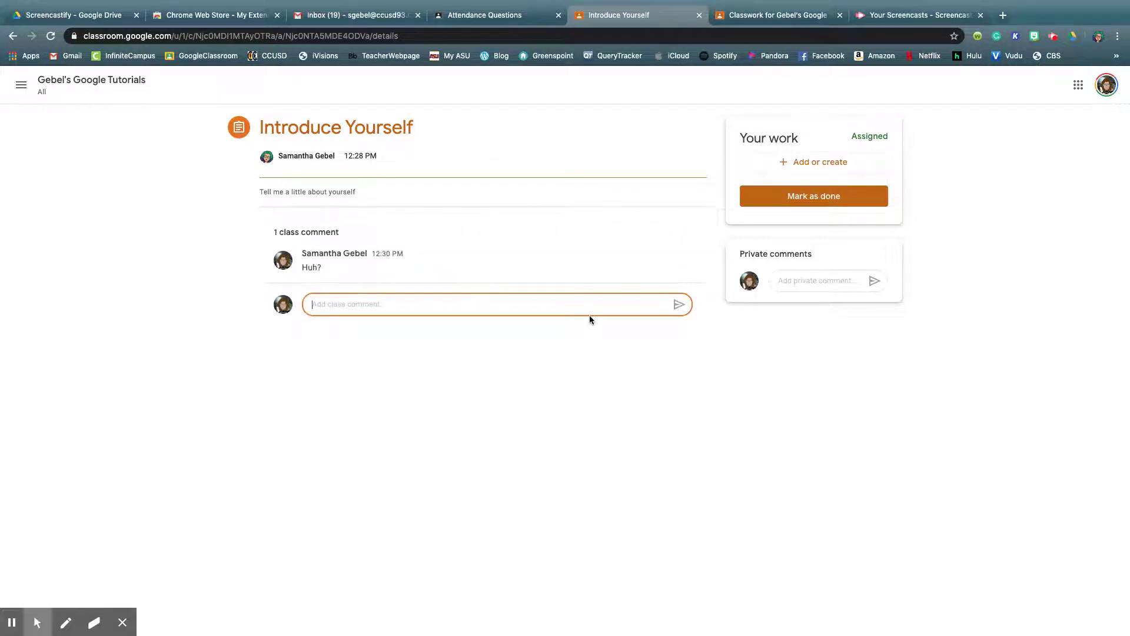
{"action": "left_click", "coordinate": [770, 17]}
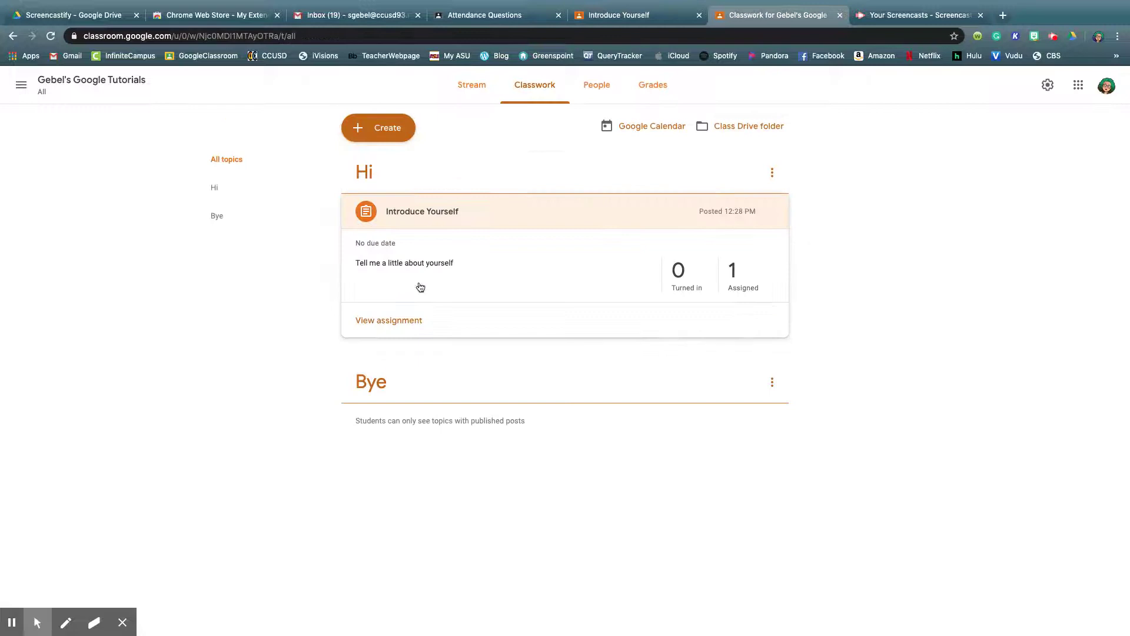
As the teacher, reply 'Can't you read?' to the student's 'Huh?' comment
{"action": "left_click", "coordinate": [388, 323]}
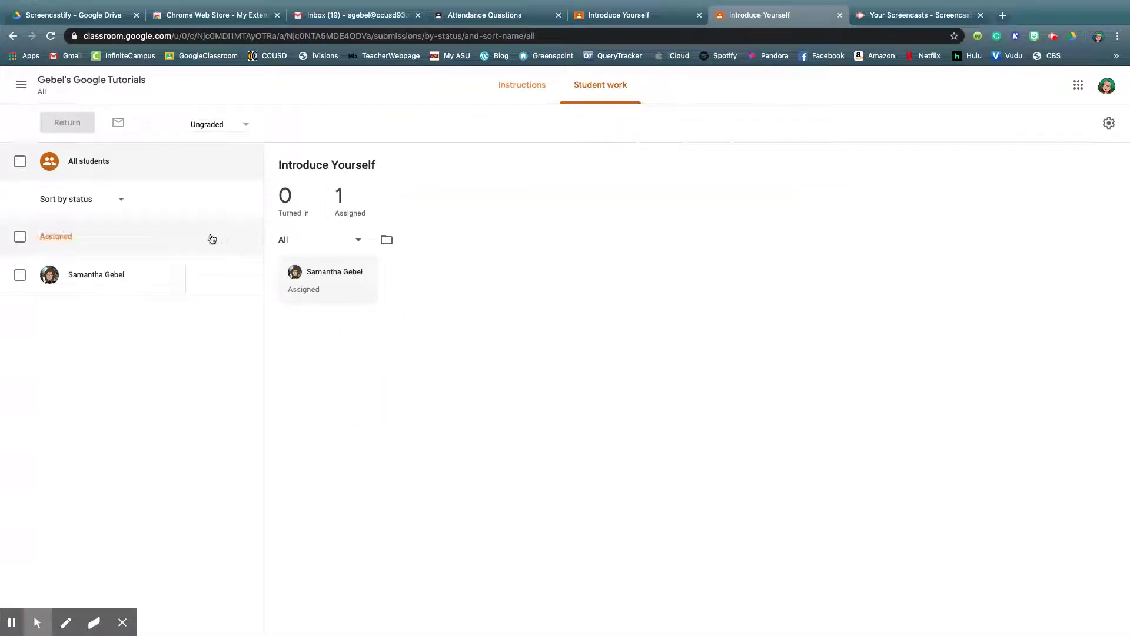
{"action": "left_click", "coordinate": [523, 84]}
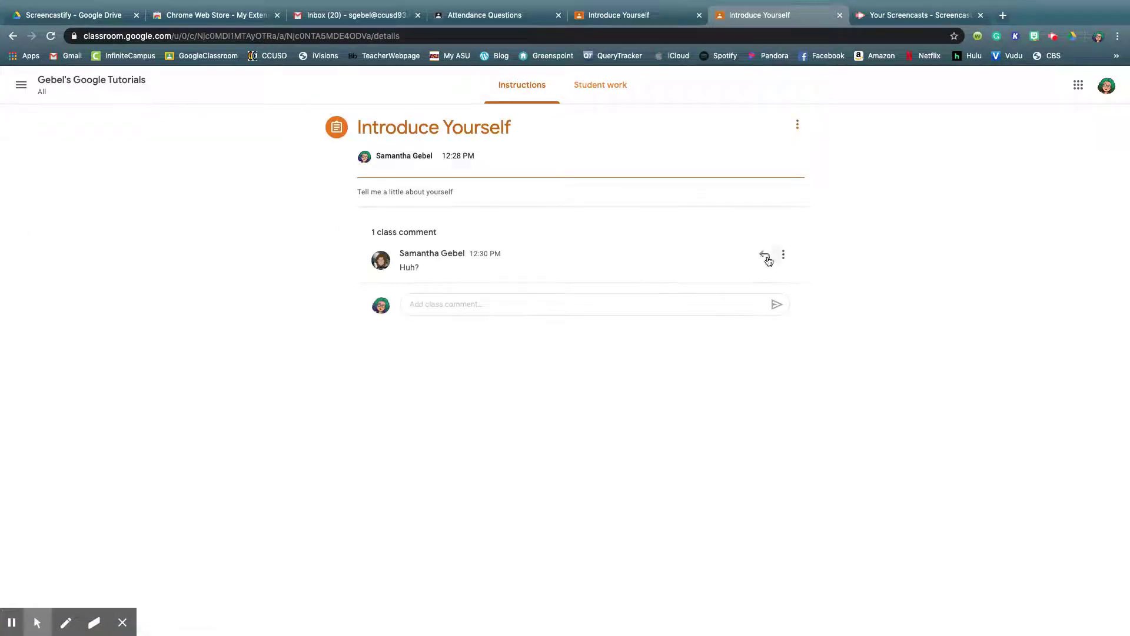
{"action": "left_click", "coordinate": [766, 259]}
{"action": "type", "text": "Can't you read?"}
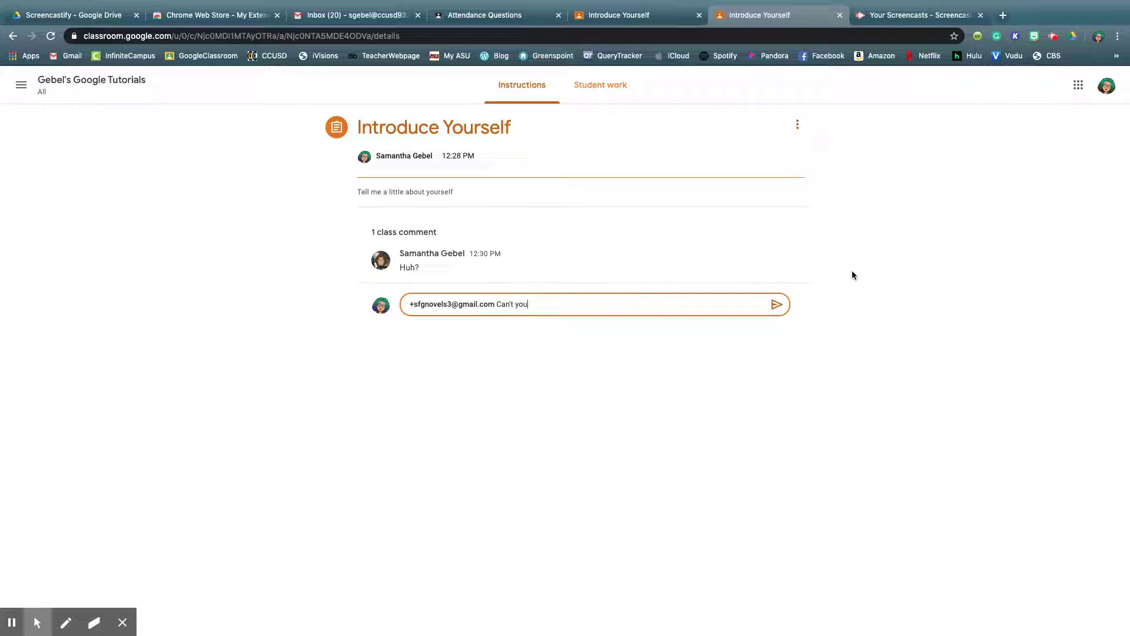
{"action": "left_click", "coordinate": [776, 305]}
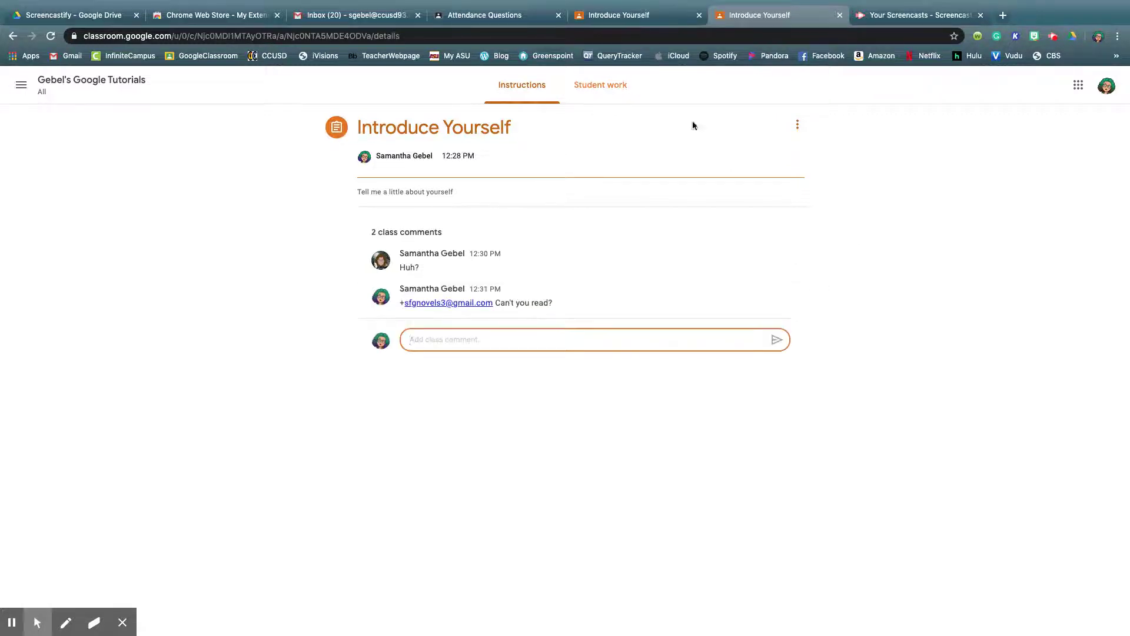
{"action": "left_click", "coordinate": [636, 16]}
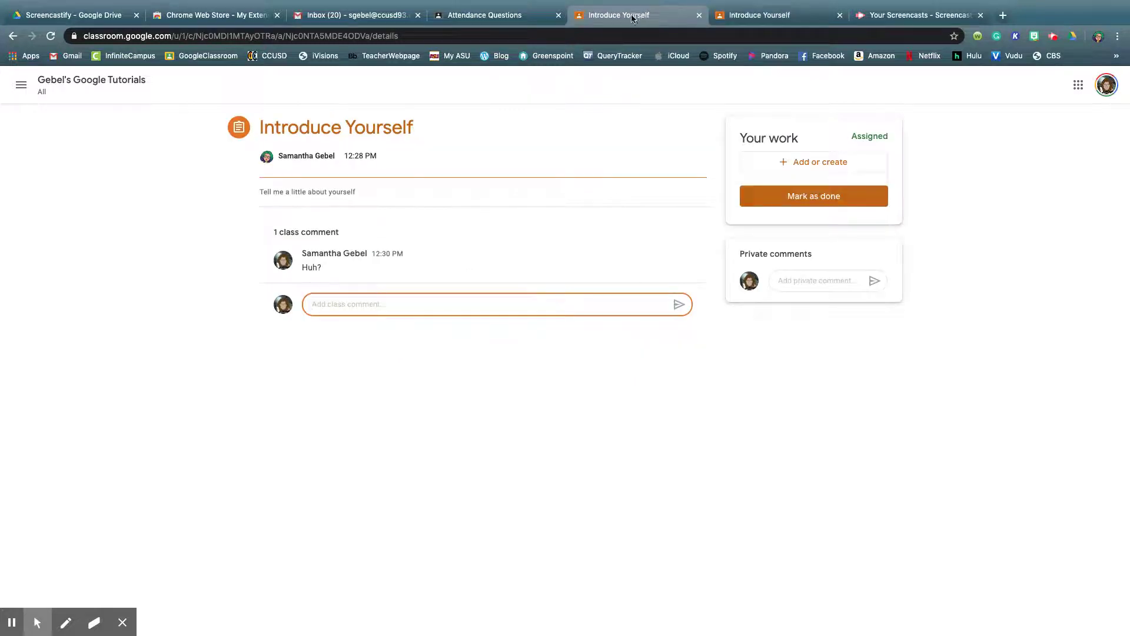
Reload the student's assignment page and try the private comment box and comment text selection
{"action": "left_click", "coordinate": [50, 35]}
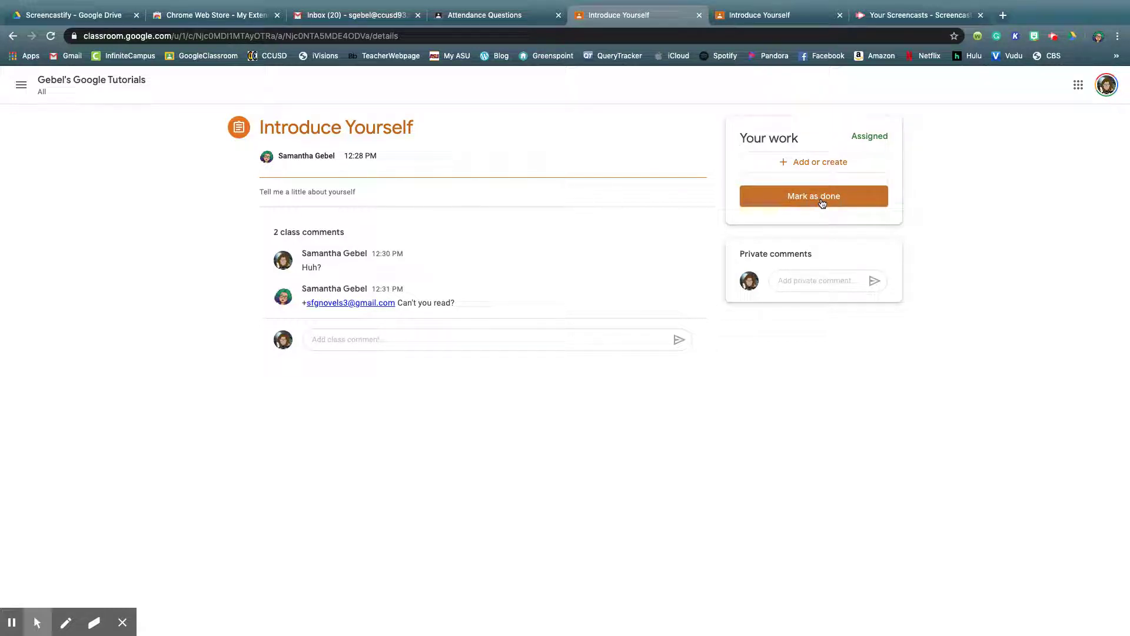
{"action": "left_click", "coordinate": [815, 281]}
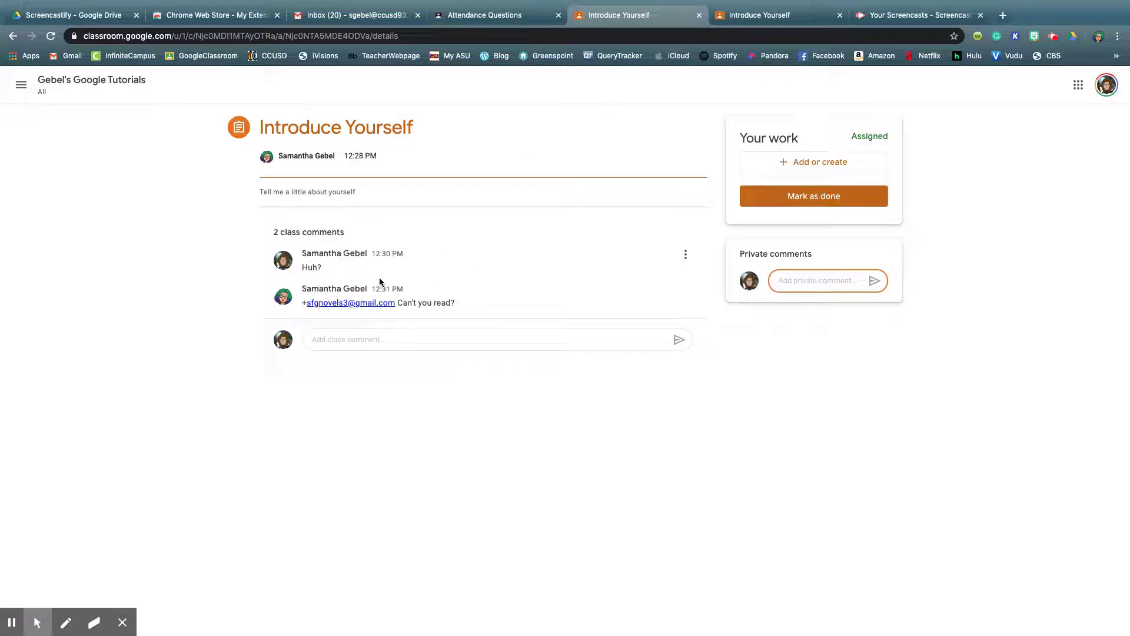
{"action": "triple_click", "coordinate": [514, 266]}
{"action": "left_click_drag", "start_coordinate": [513, 266], "coordinate": [453, 313]}
{"action": "left_click", "coordinate": [537, 310]}
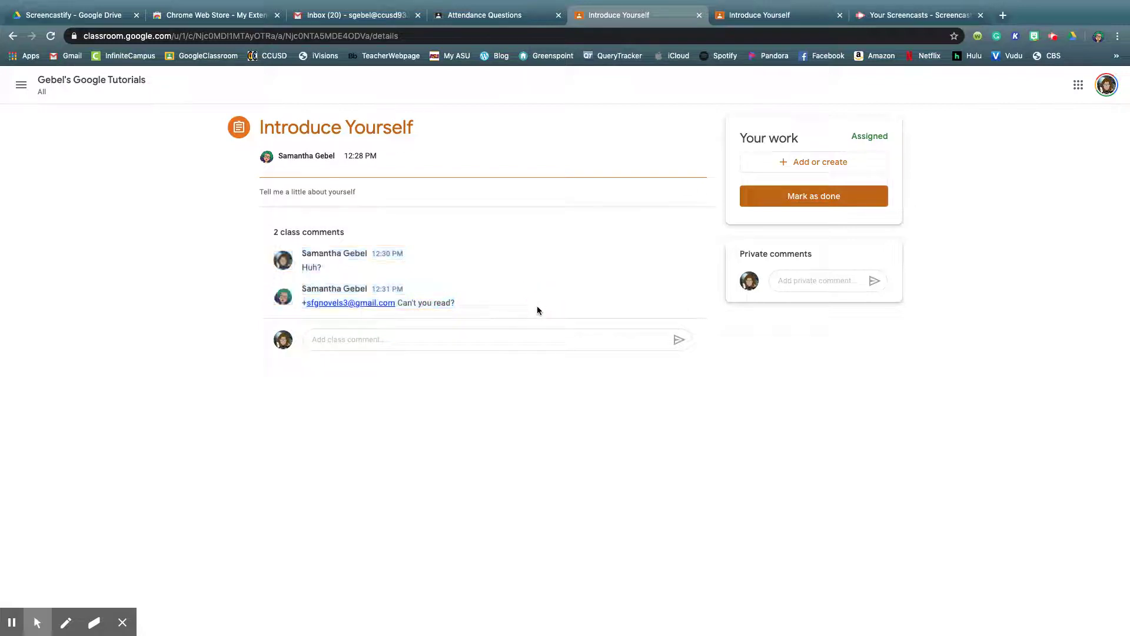
{"action": "left_click", "coordinate": [800, 277]}
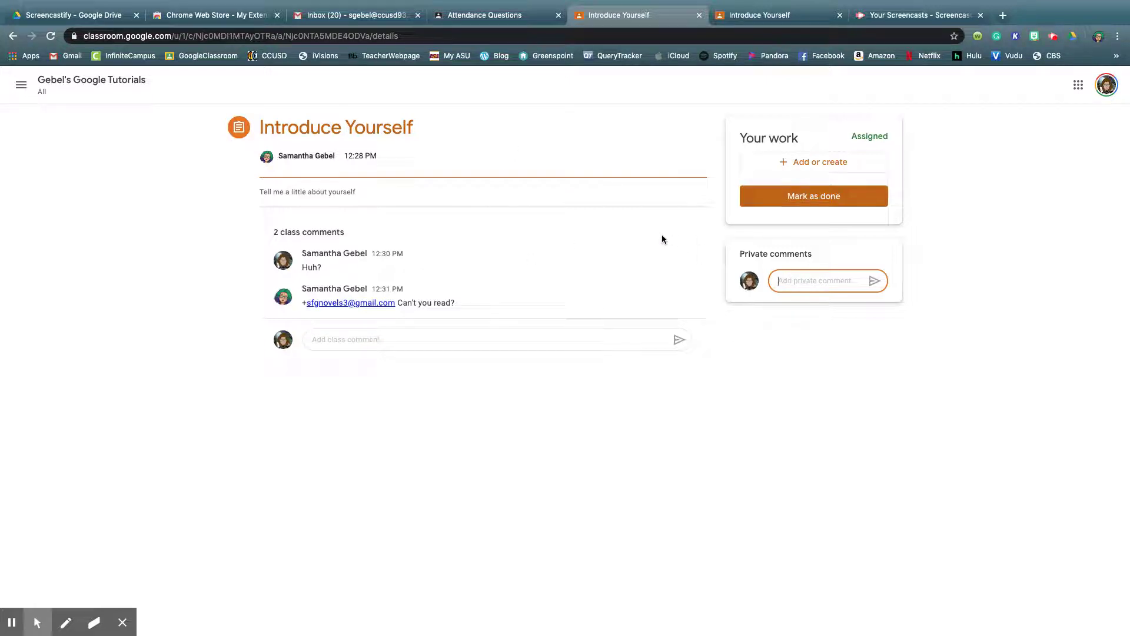
{"action": "left_click", "coordinate": [804, 280]}
{"action": "left_click", "coordinate": [797, 280]}
Mark Introduce Yourself as done, confirming turn-in without attached work
{"action": "left_click", "coordinate": [809, 194]}
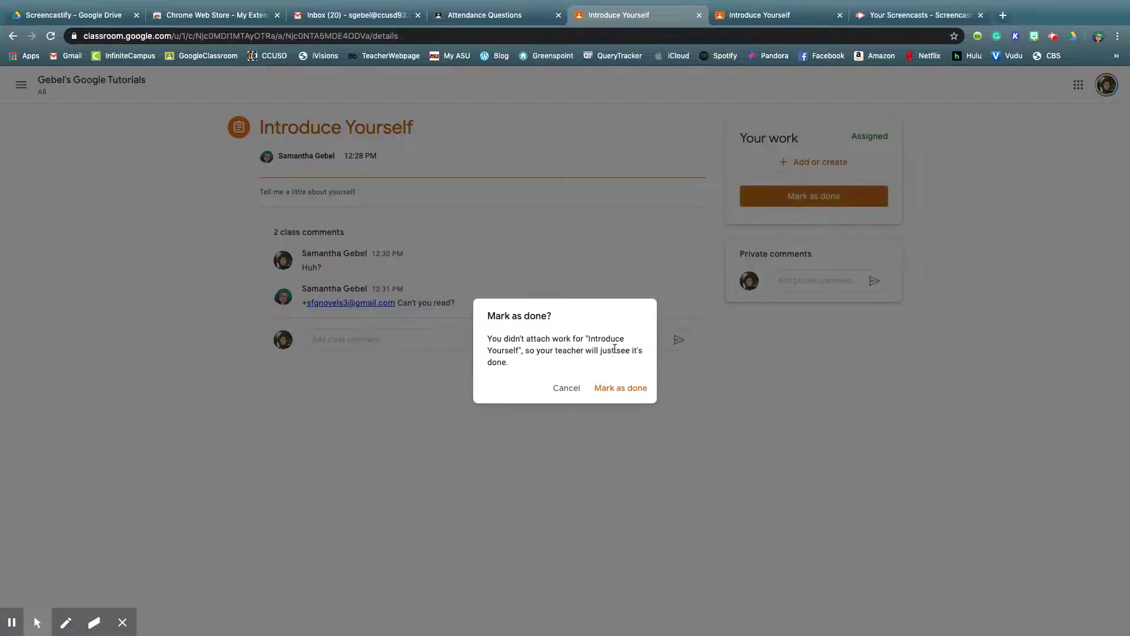
{"action": "left_click", "coordinate": [625, 390]}
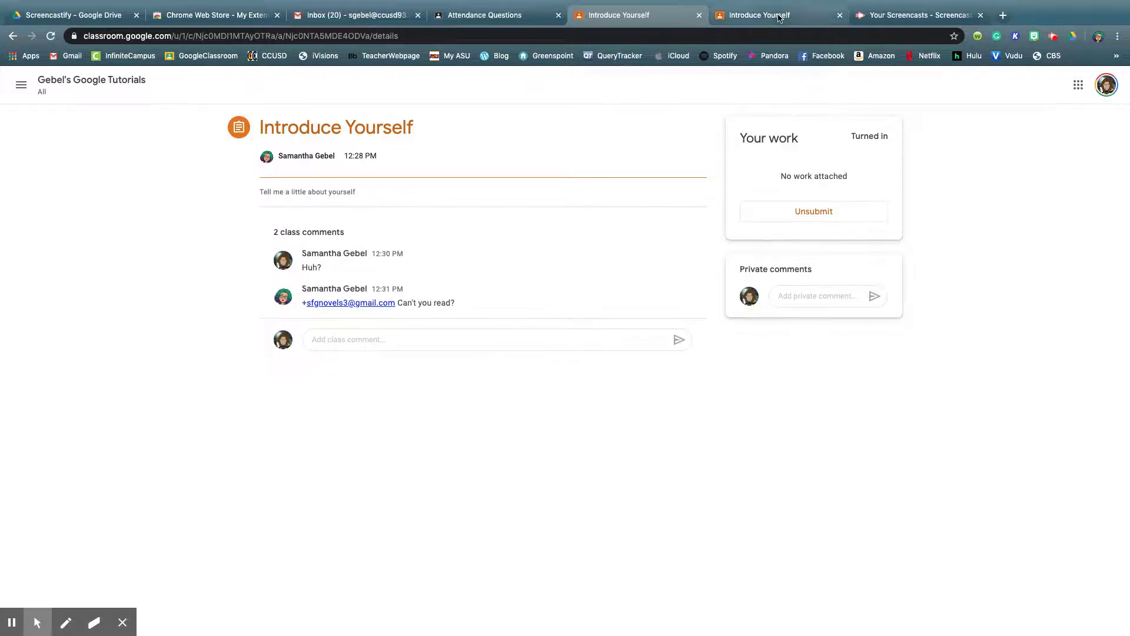
{"action": "left_click", "coordinate": [778, 17]}
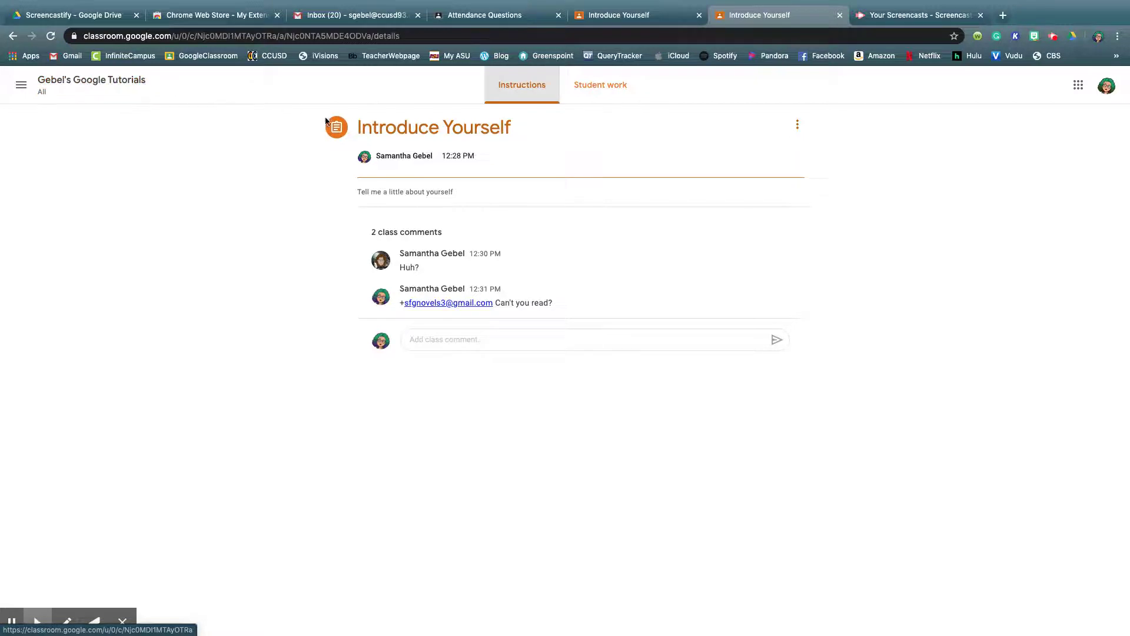
Filter Student work to the single turned-in submission and select that student
{"action": "left_click", "coordinate": [13, 36]}
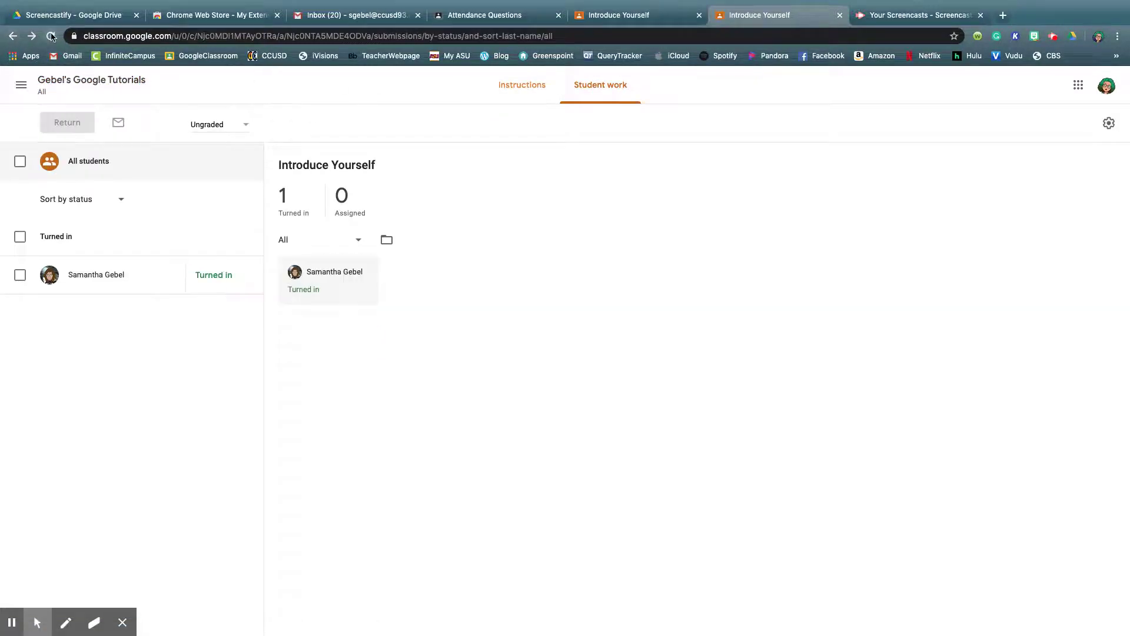
{"action": "left_click", "coordinate": [283, 198]}
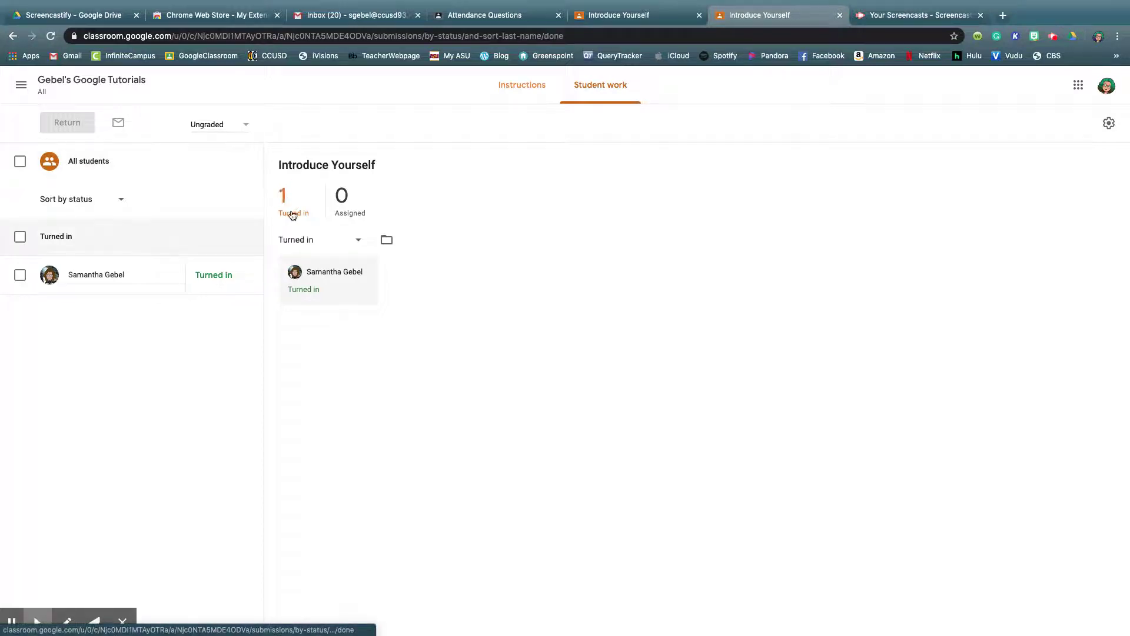
{"action": "left_click", "coordinate": [20, 275]}
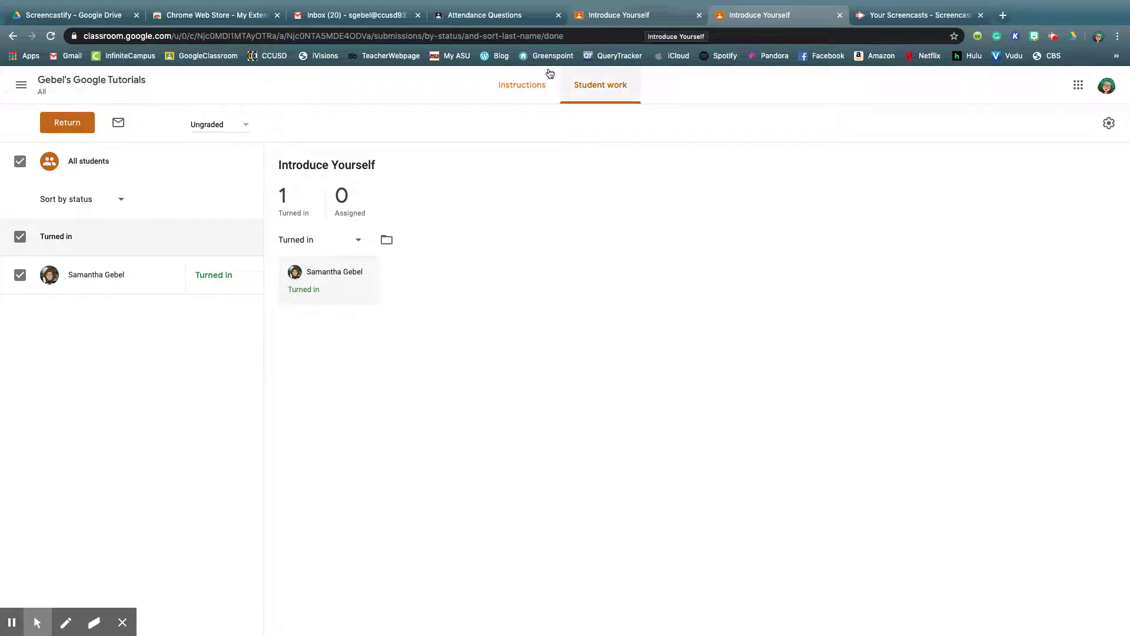
{"action": "left_click", "coordinate": [75, 81]}
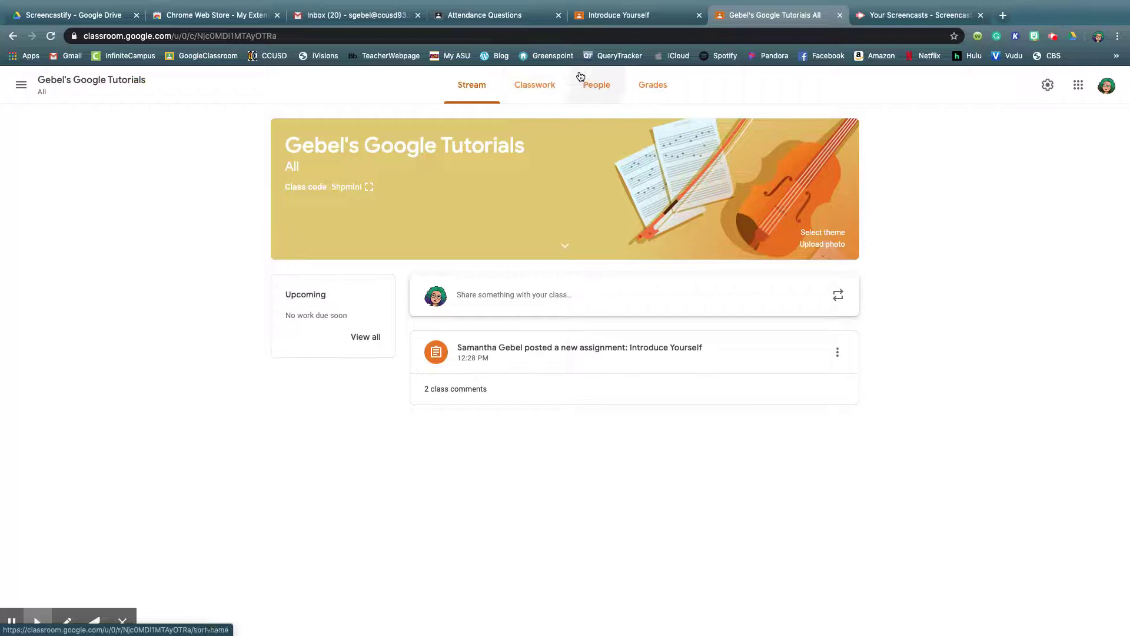
Start a new assignment from the Classwork page
{"action": "left_click", "coordinate": [536, 84]}
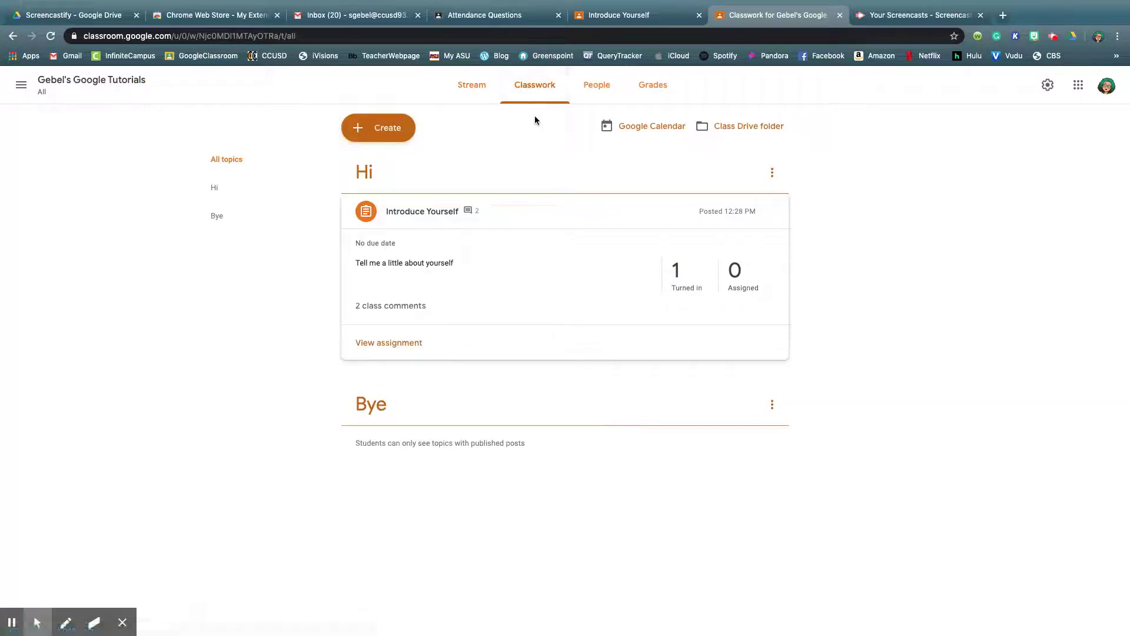
{"action": "left_click", "coordinate": [382, 131]}
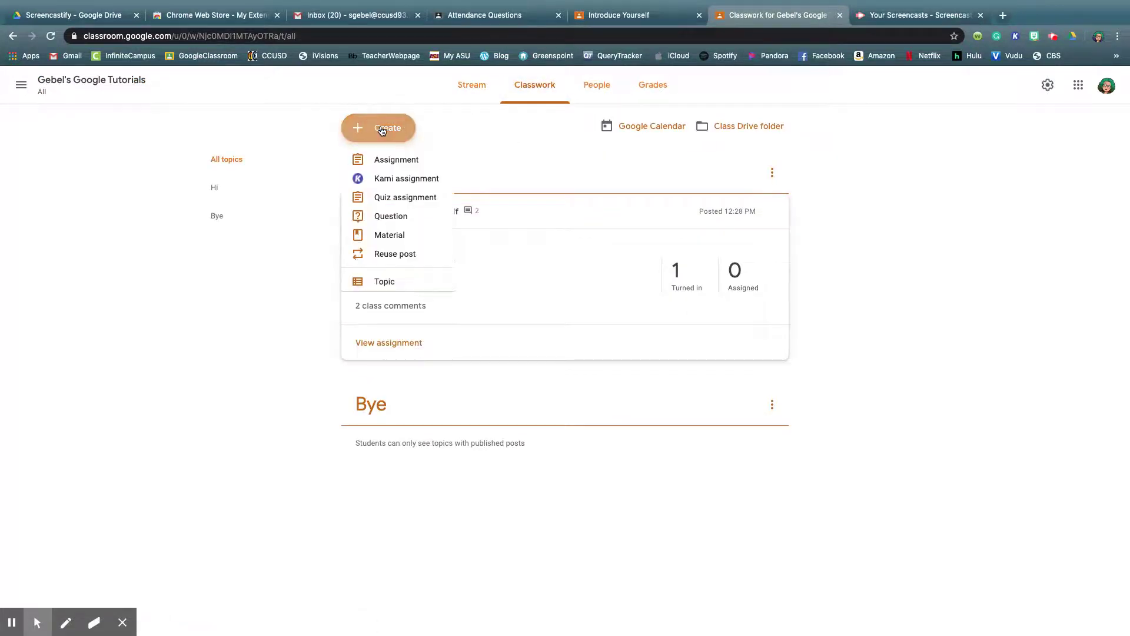
{"action": "left_click", "coordinate": [382, 161]}
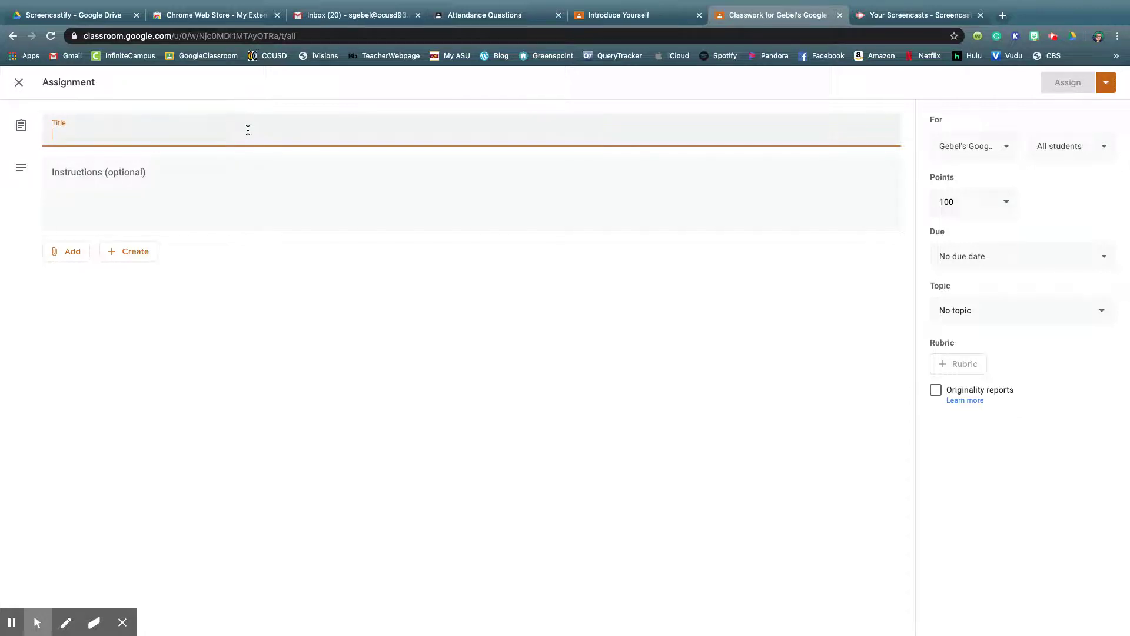
Title it 'Are we bored yet?' with instructions 'I am literally having a conversation with myself :)'
{"action": "type", "text": "Are we bored "}
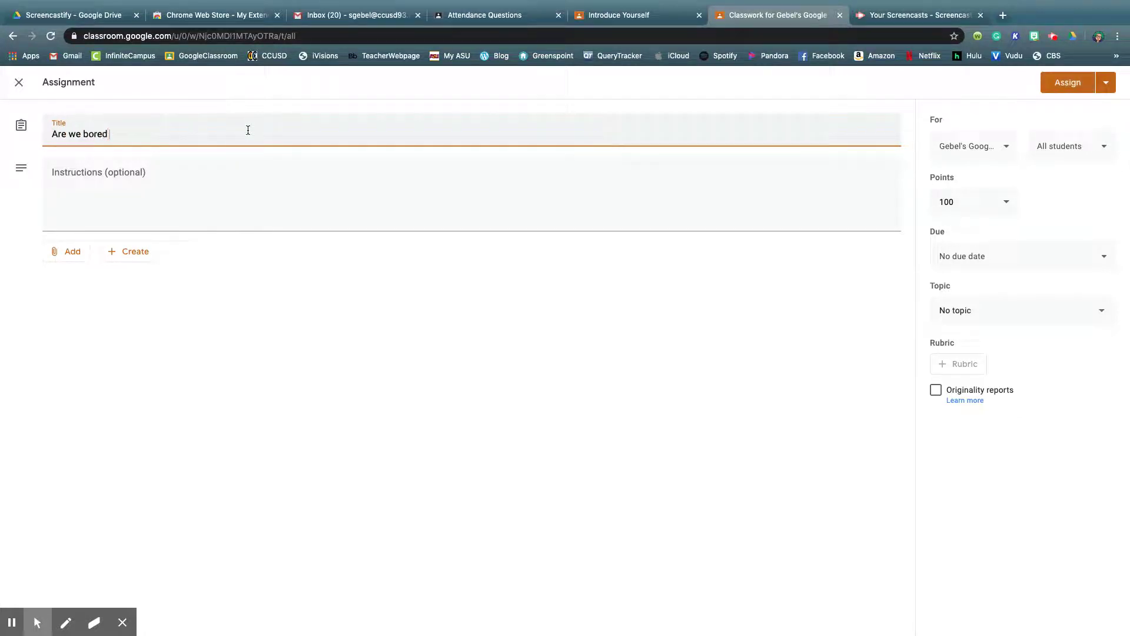
{"action": "type", "text": "yet?"}
{"action": "key", "text": "Tab"}
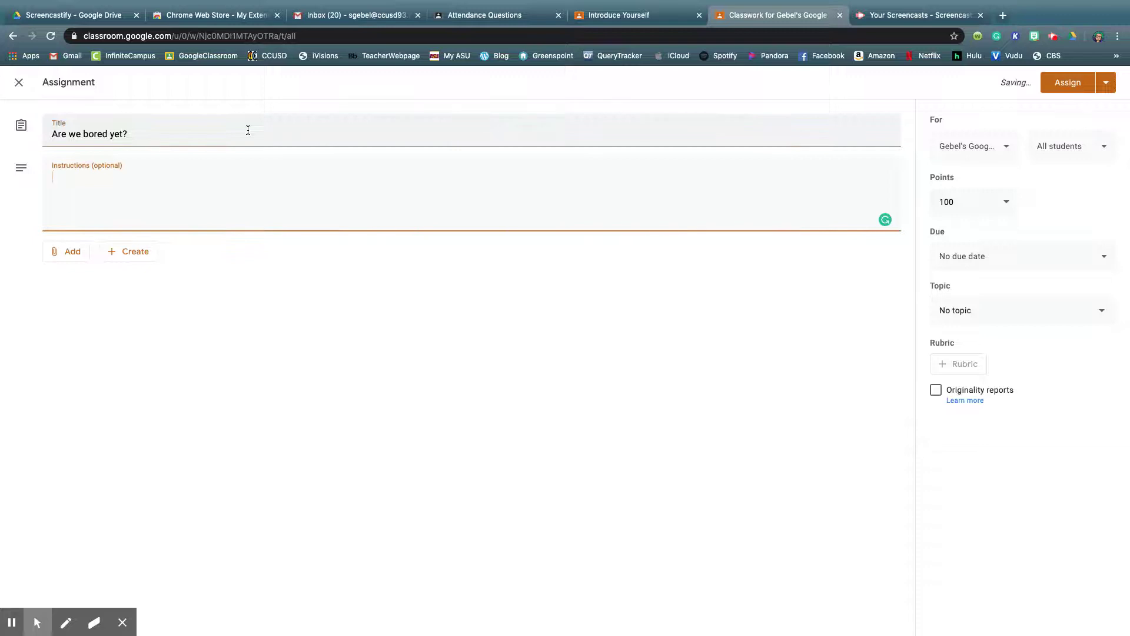
{"action": "type", "text": "I am literally having a conve"}
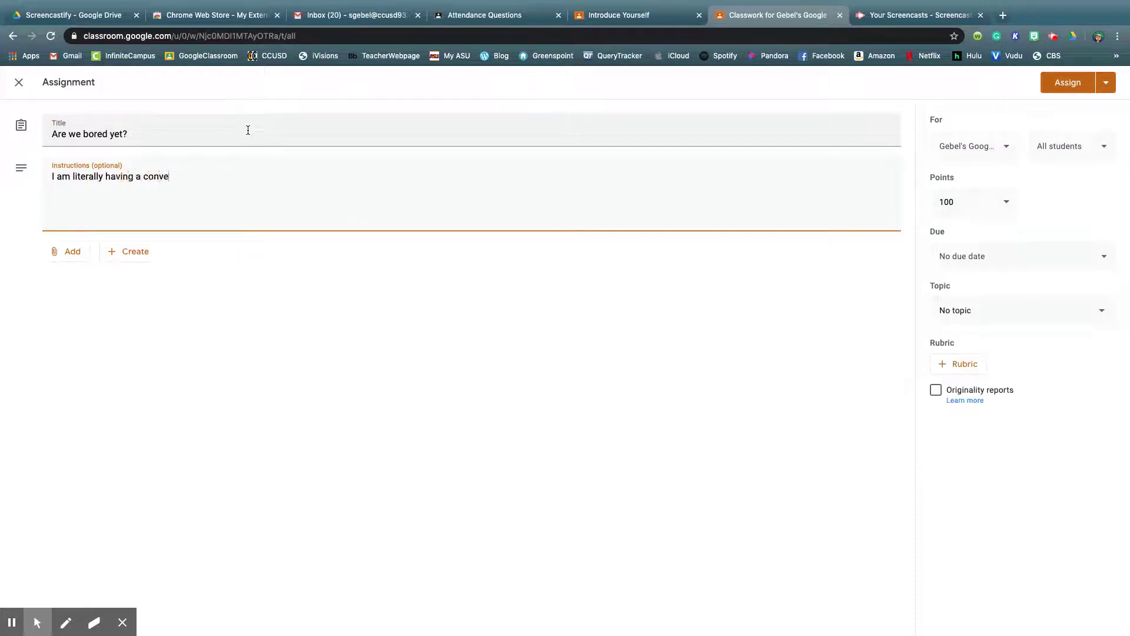
{"action": "type", "text": "rsation with myself :)"}
{"action": "left_click", "coordinate": [72, 251]}
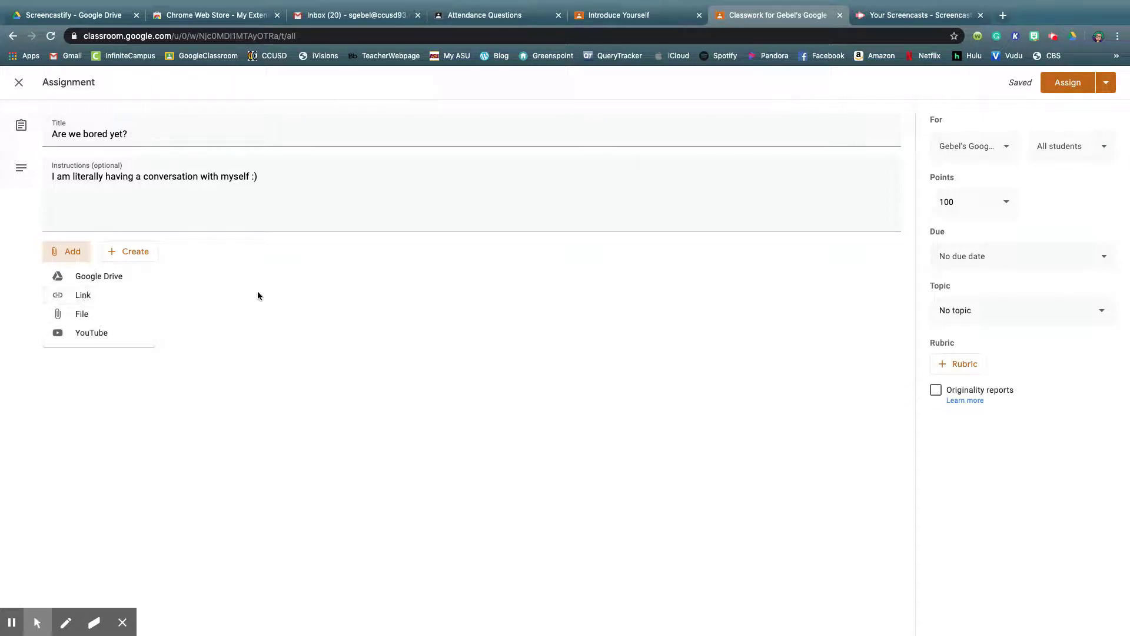
{"action": "left_click", "coordinate": [366, 298]}
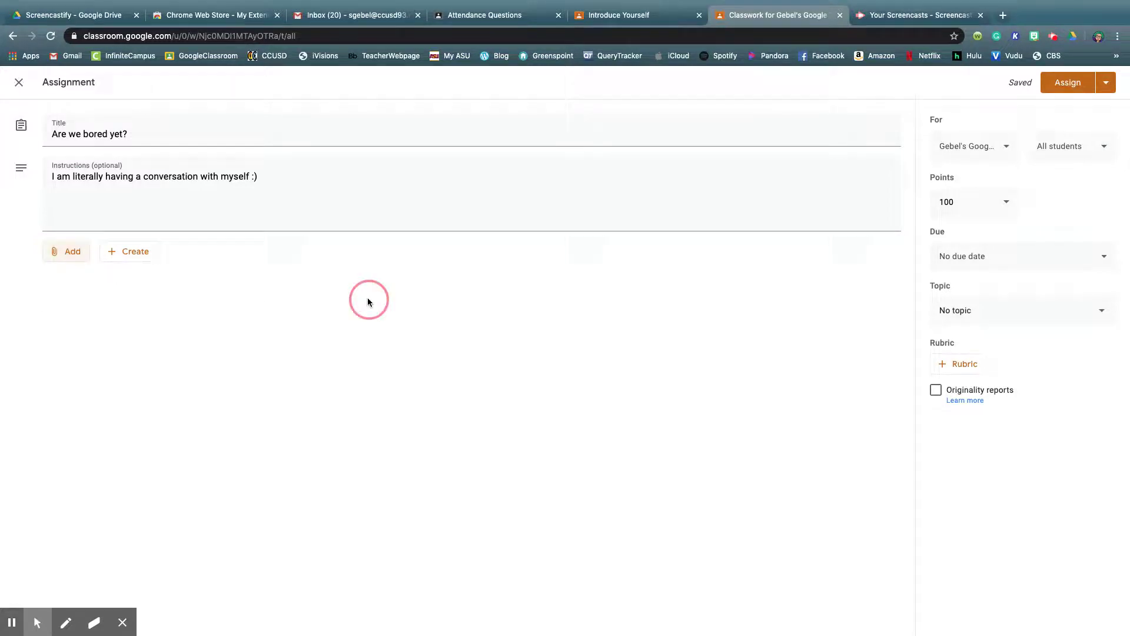
Review the receiving classes and leave the points at 100
{"action": "left_click", "coordinate": [1003, 148]}
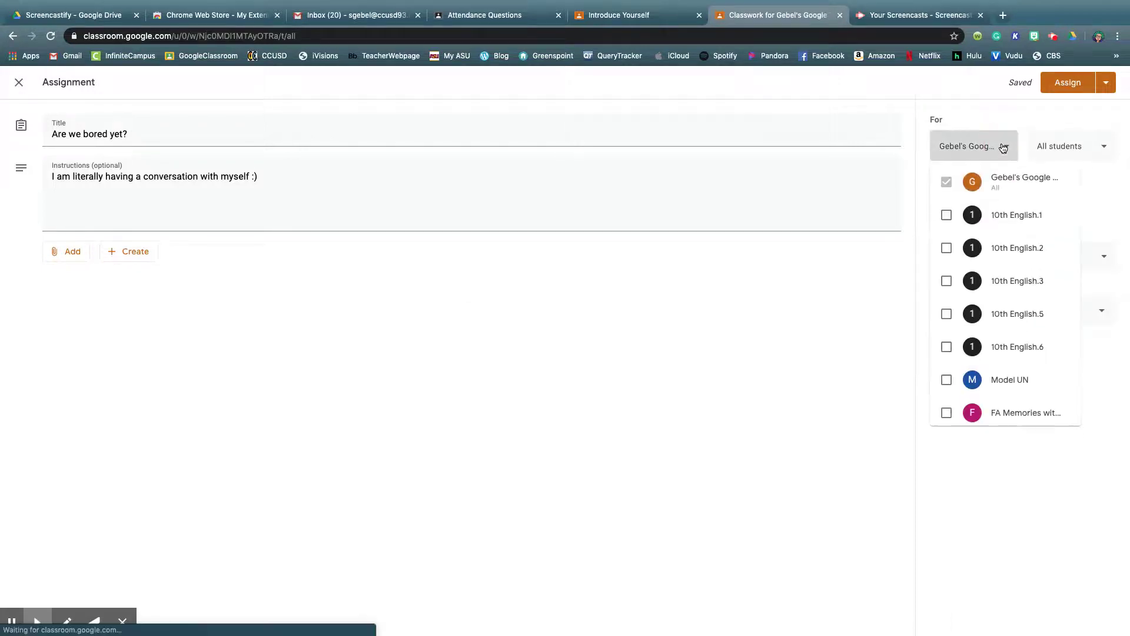
{"action": "left_click", "coordinate": [771, 298]}
{"action": "left_click", "coordinate": [966, 200]}
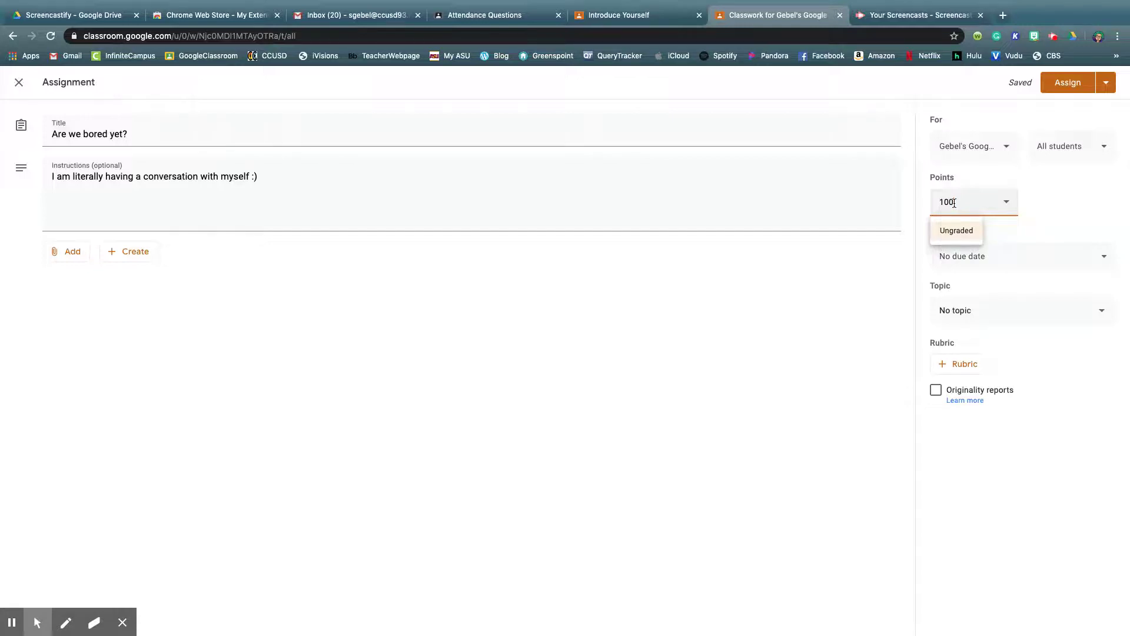
{"action": "left_click", "coordinate": [825, 298]}
Set the due date to Mon, Apr 6 with no due time
{"action": "left_click", "coordinate": [953, 257]}
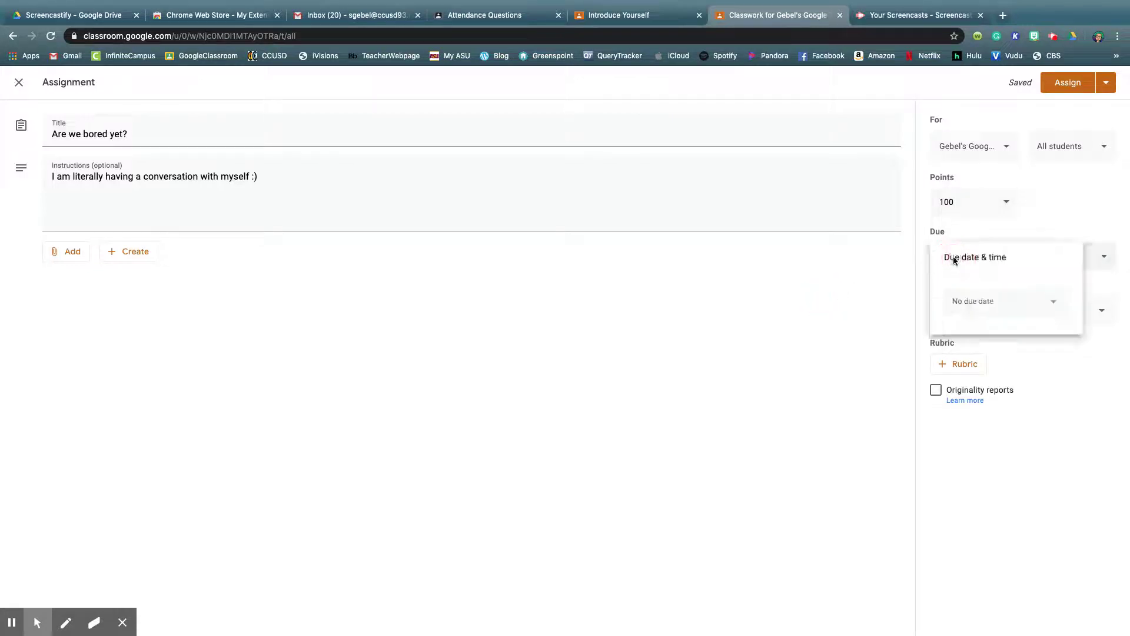
{"action": "left_click", "coordinate": [966, 300]}
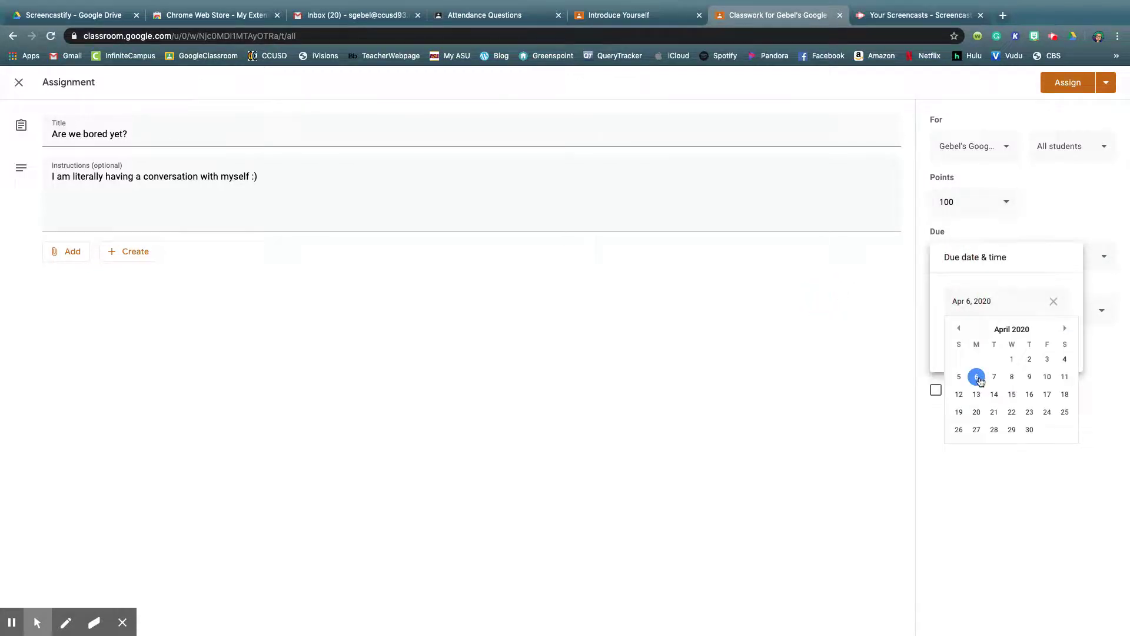
{"action": "left_click", "coordinate": [979, 380]}
{"action": "left_click", "coordinate": [983, 336]}
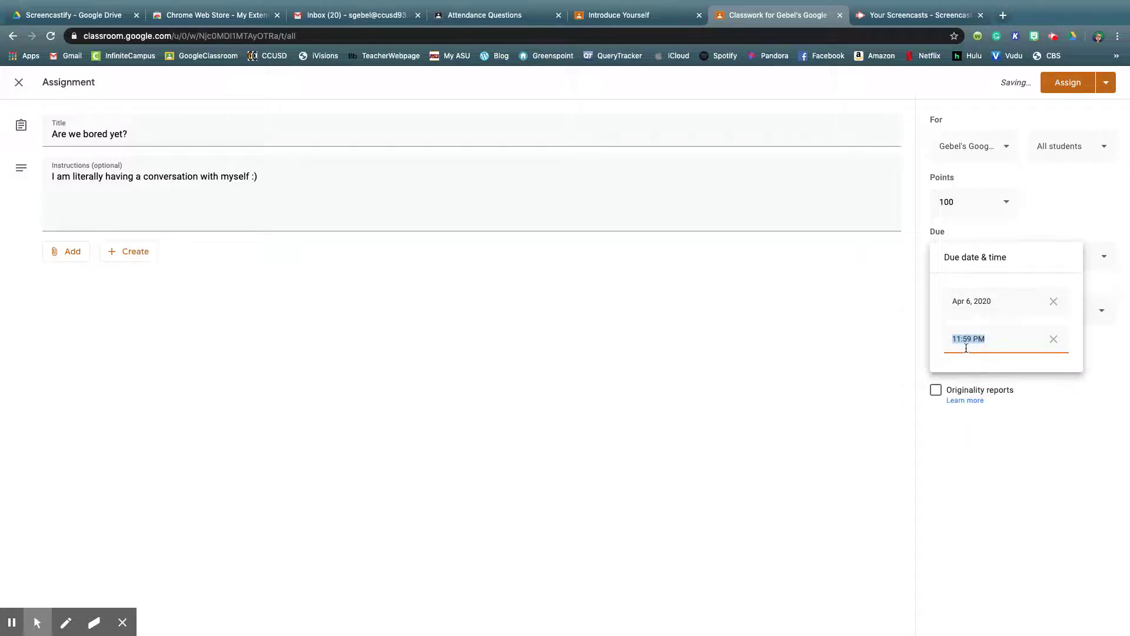
{"action": "left_click", "coordinate": [1053, 339]}
{"action": "left_click", "coordinate": [883, 333]}
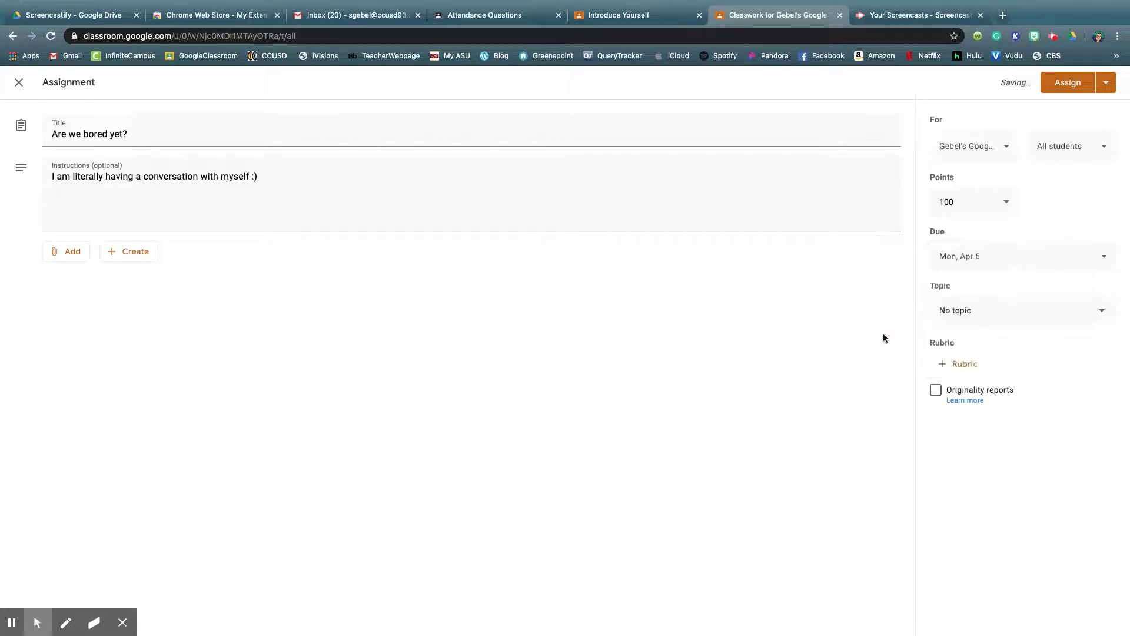
File the assignment under the topic Bye
{"action": "left_click", "coordinate": [947, 319]}
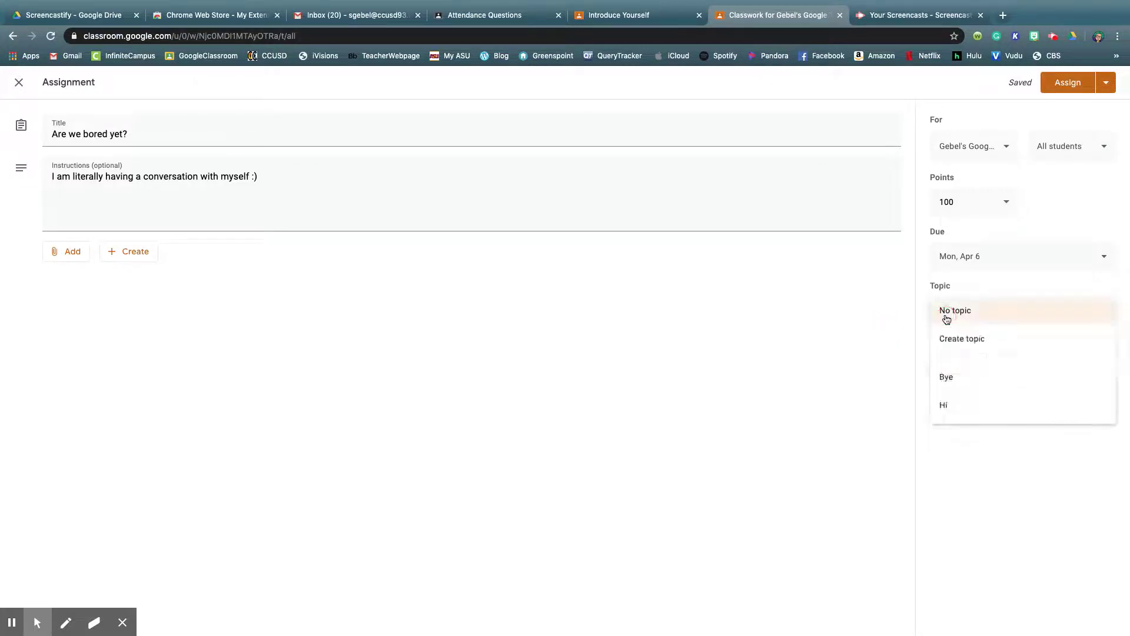
{"action": "left_click", "coordinate": [953, 378]}
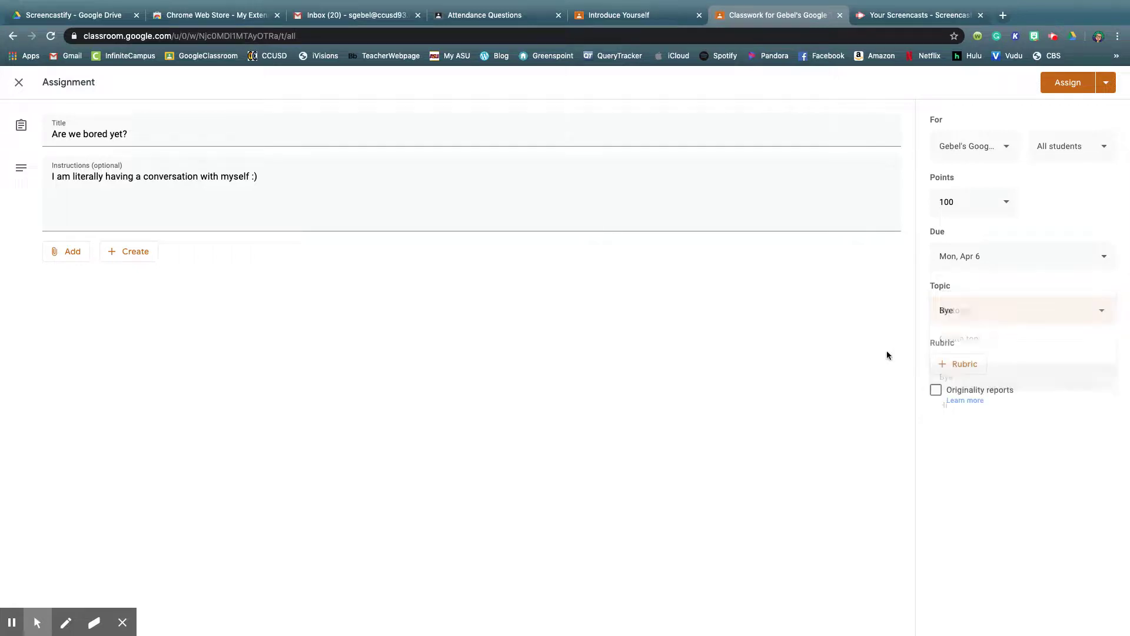
{"action": "left_click", "coordinate": [949, 364]}
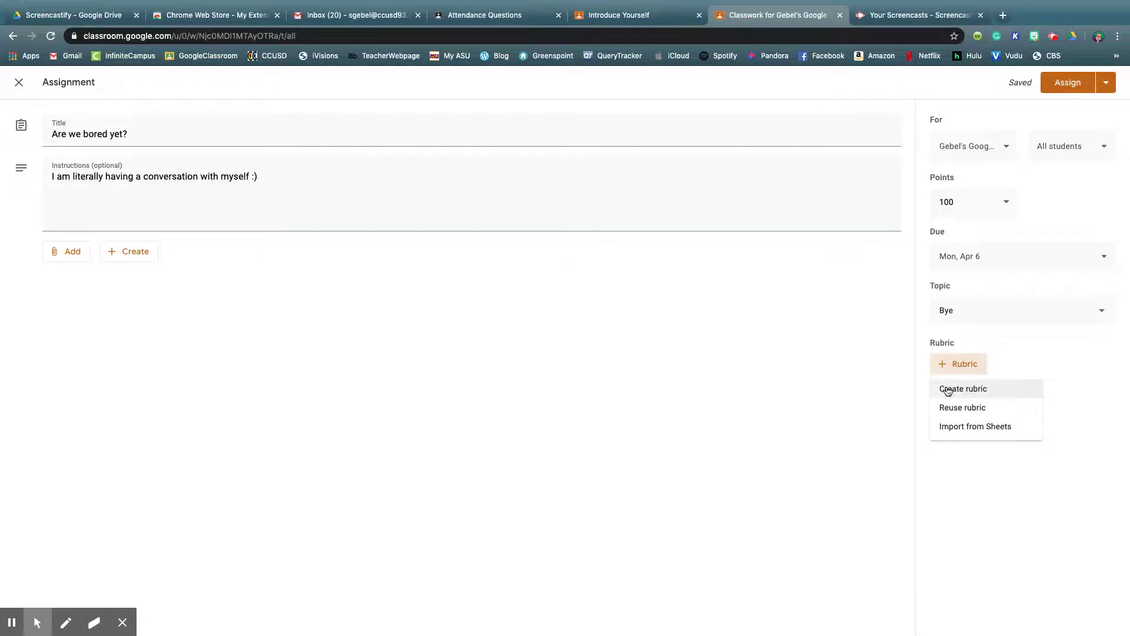
{"action": "left_click", "coordinate": [946, 390]}
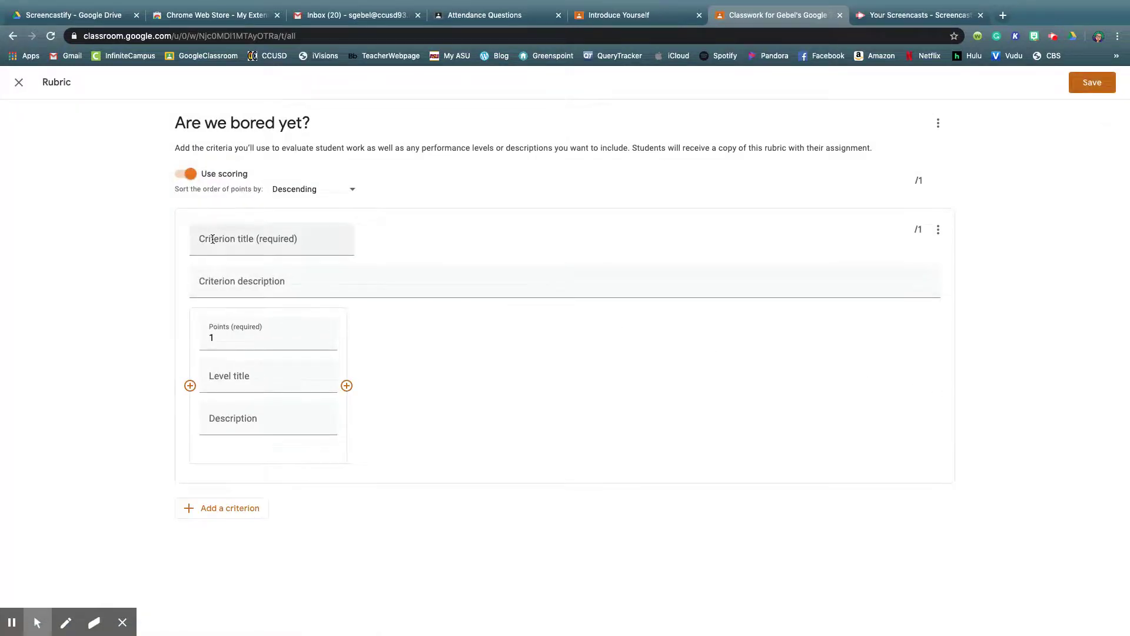
{"action": "left_click", "coordinate": [233, 236]}
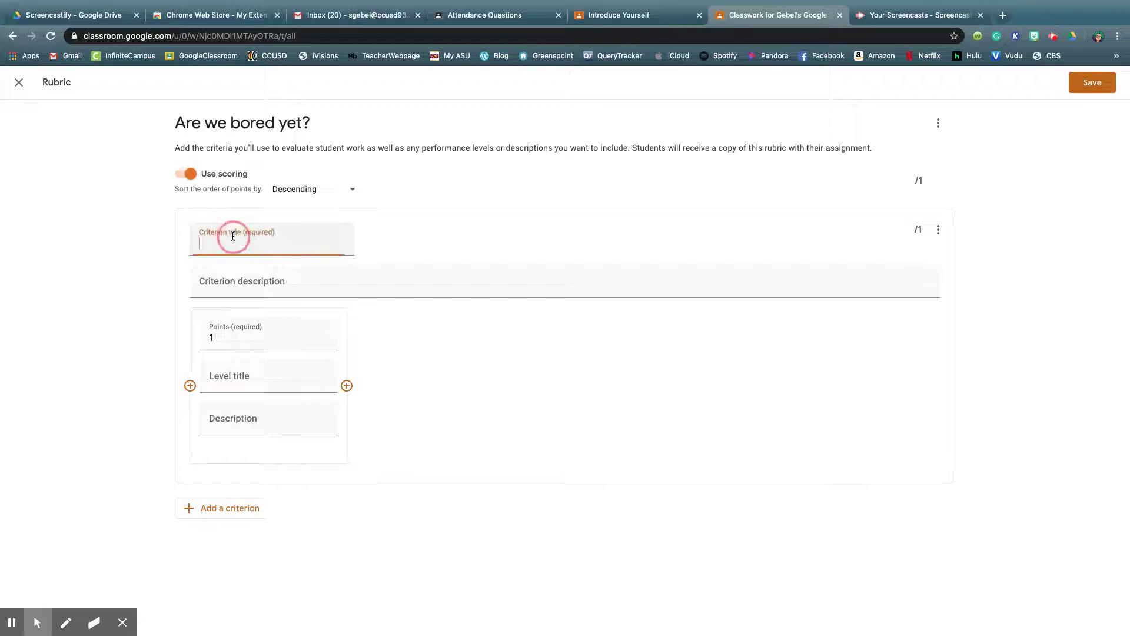
{"action": "left_click", "coordinate": [255, 340]}
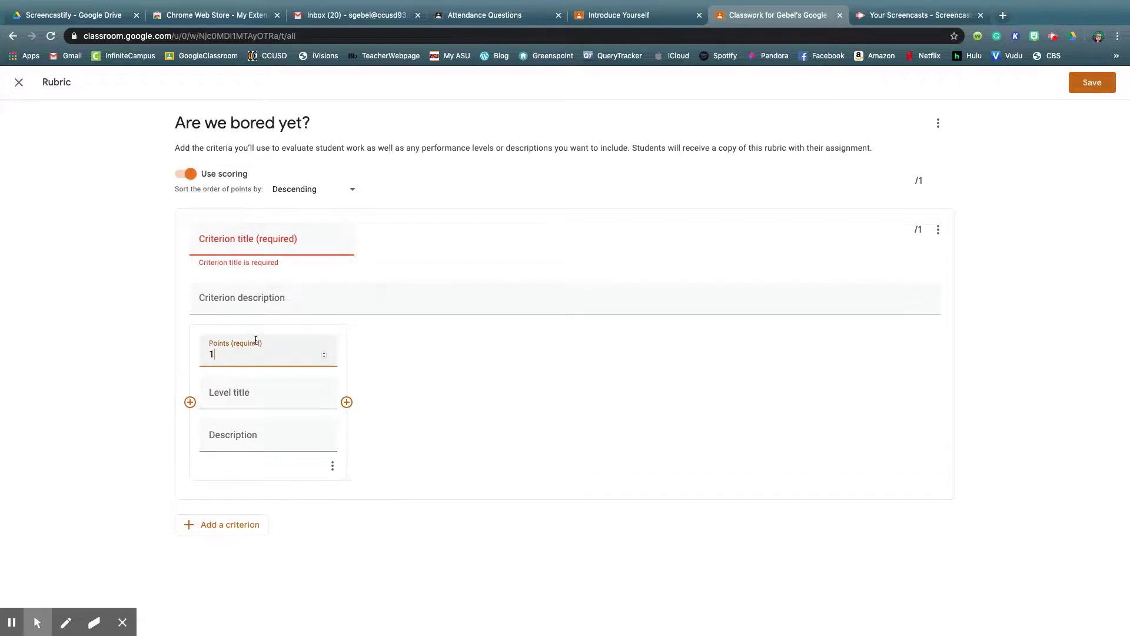
{"action": "left_click", "coordinate": [347, 402]}
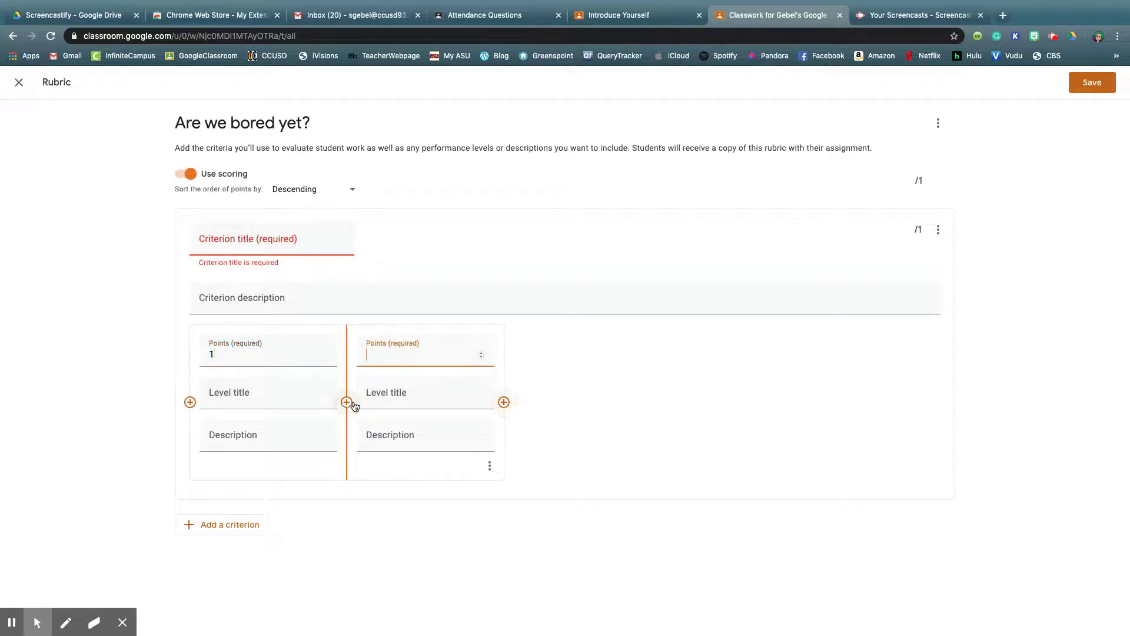
{"action": "left_click", "coordinate": [504, 402]}
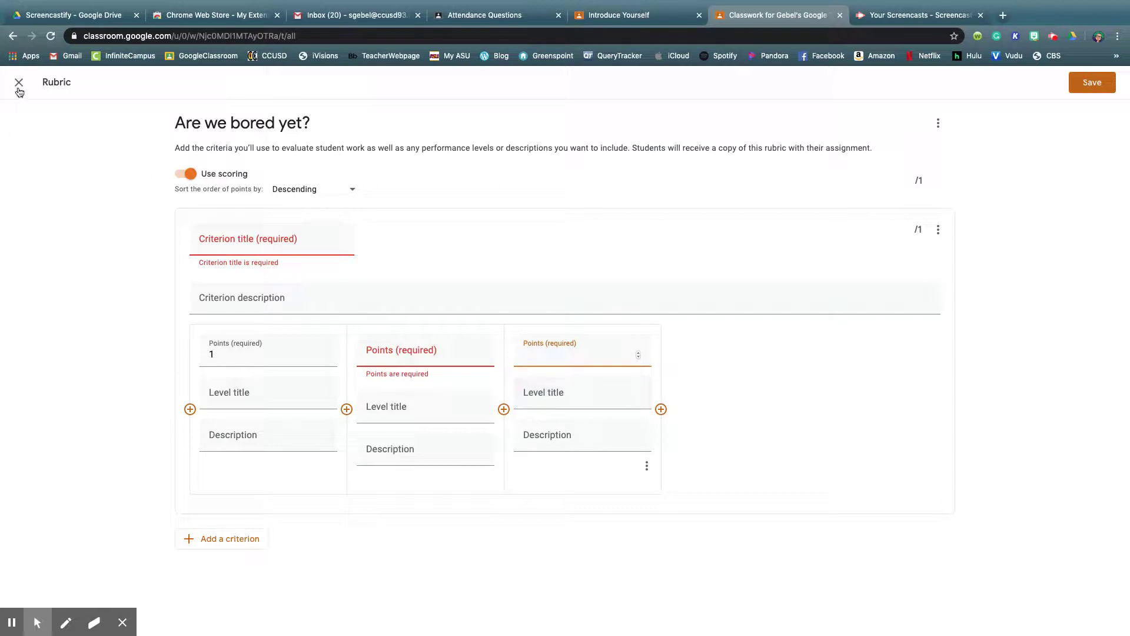
{"action": "left_click", "coordinate": [18, 84]}
{"action": "left_click", "coordinate": [632, 384]}
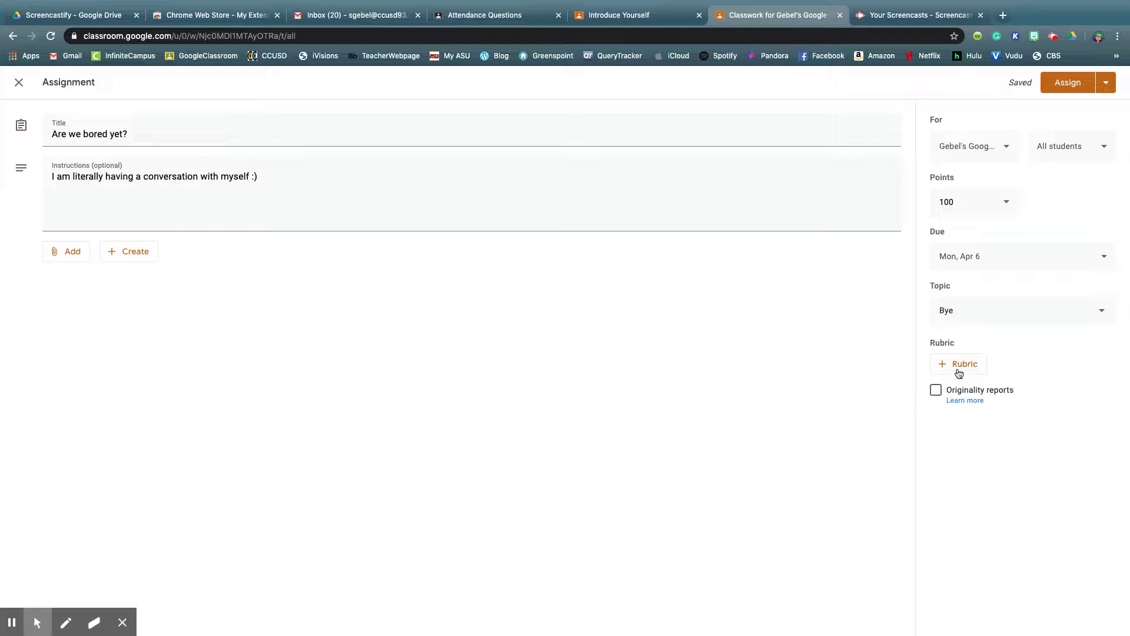
{"action": "left_click", "coordinate": [1098, 149]}
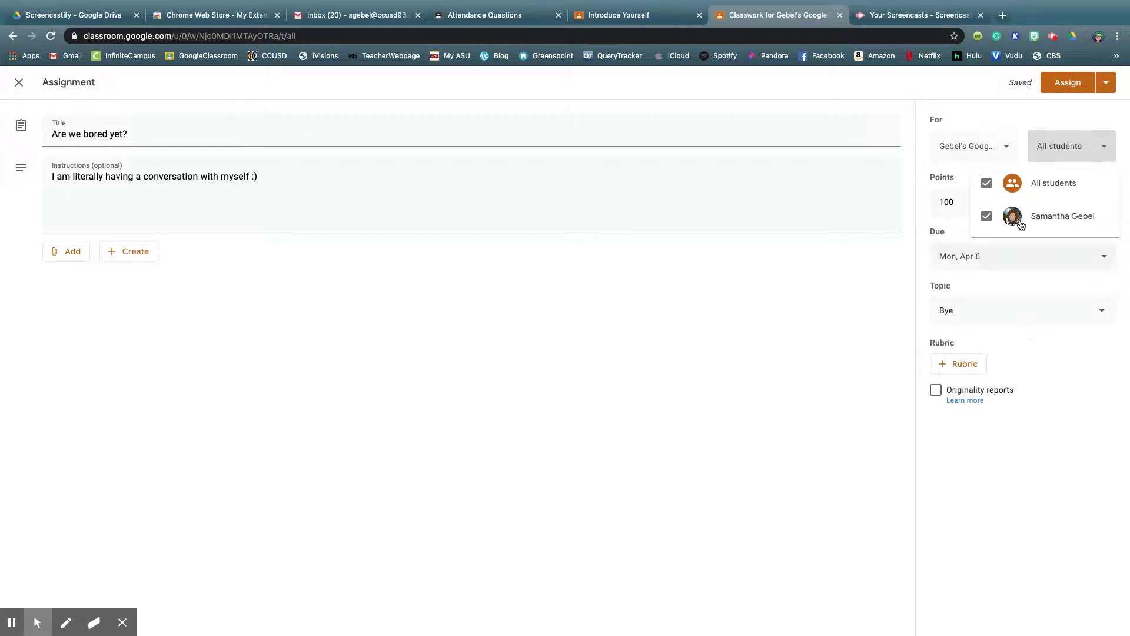
{"action": "left_click", "coordinate": [987, 184]}
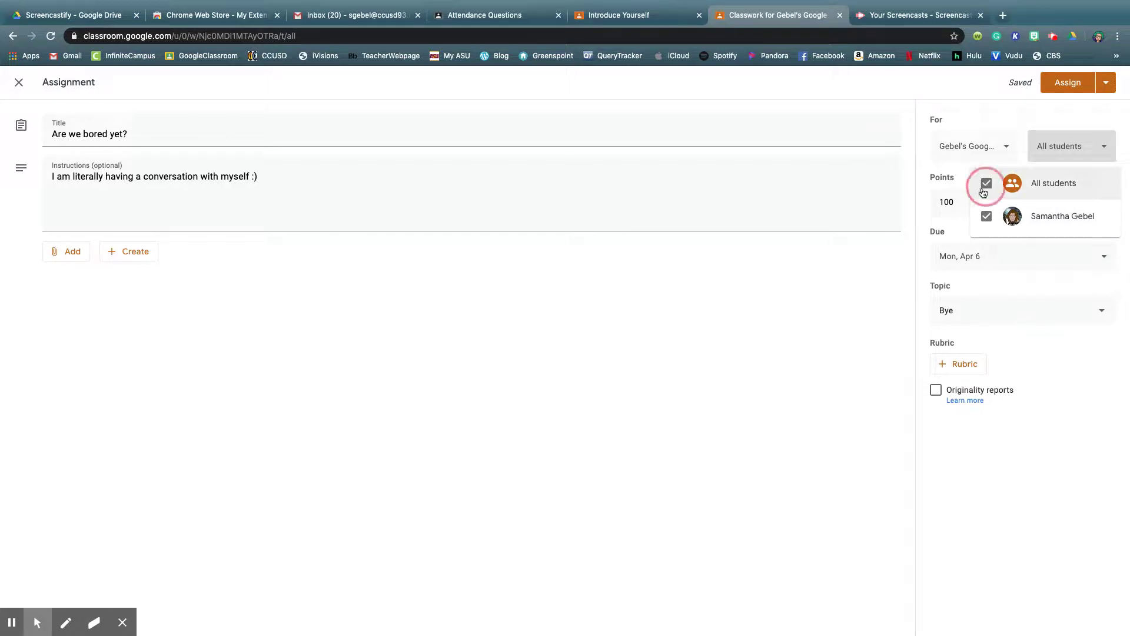
{"action": "left_click", "coordinate": [986, 217]}
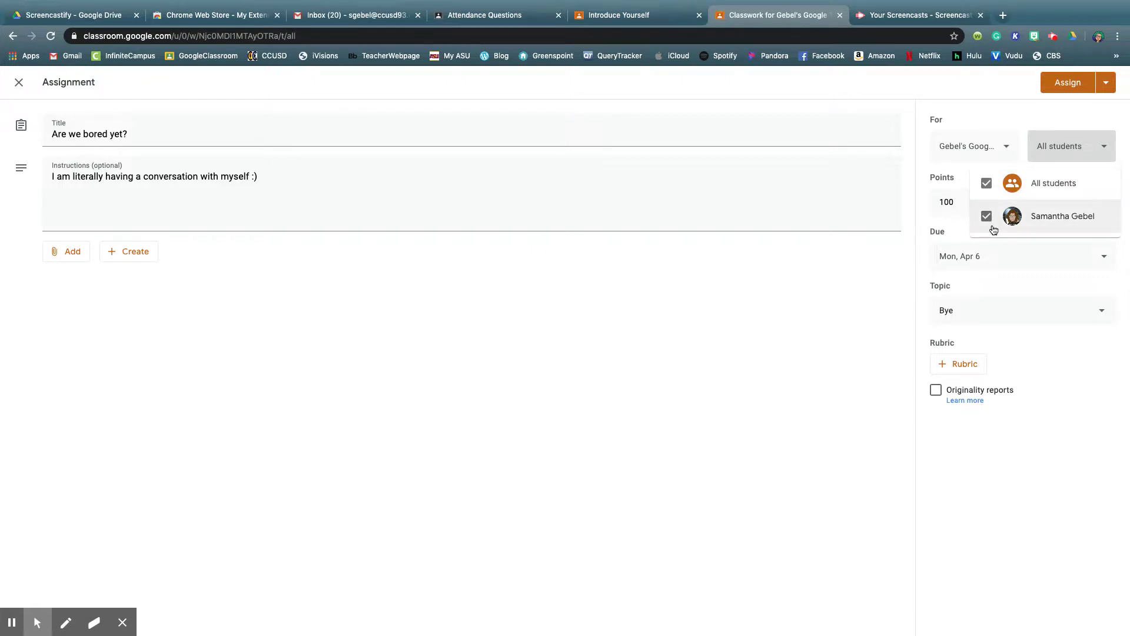
{"action": "left_click", "coordinate": [1020, 110]}
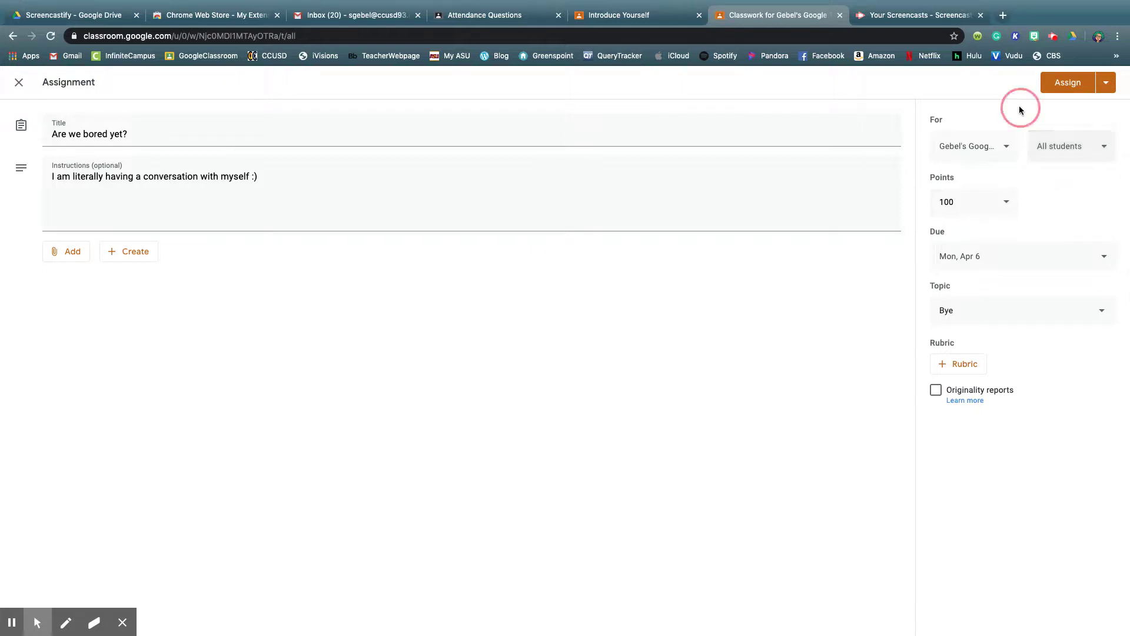
Cancel the Schedule option without setting a date and close the editor, keeping the draft
{"action": "left_click", "coordinate": [1108, 87]}
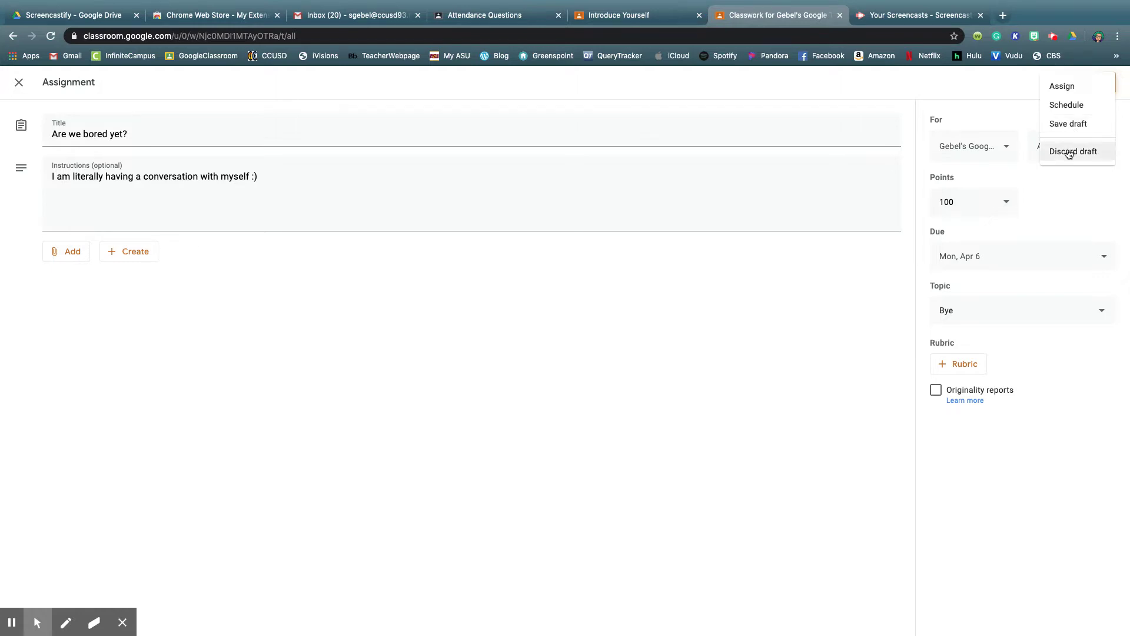
{"action": "left_click", "coordinate": [1067, 105]}
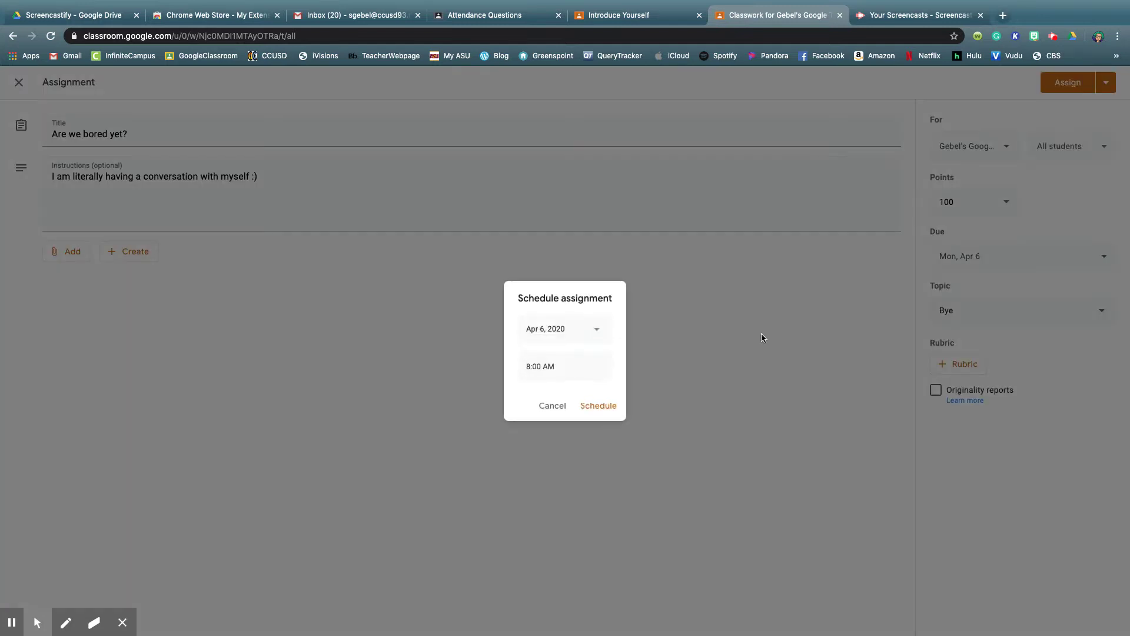
{"action": "left_click", "coordinate": [601, 333]}
{"action": "left_click", "coordinate": [554, 405]}
{"action": "left_click", "coordinate": [552, 405]}
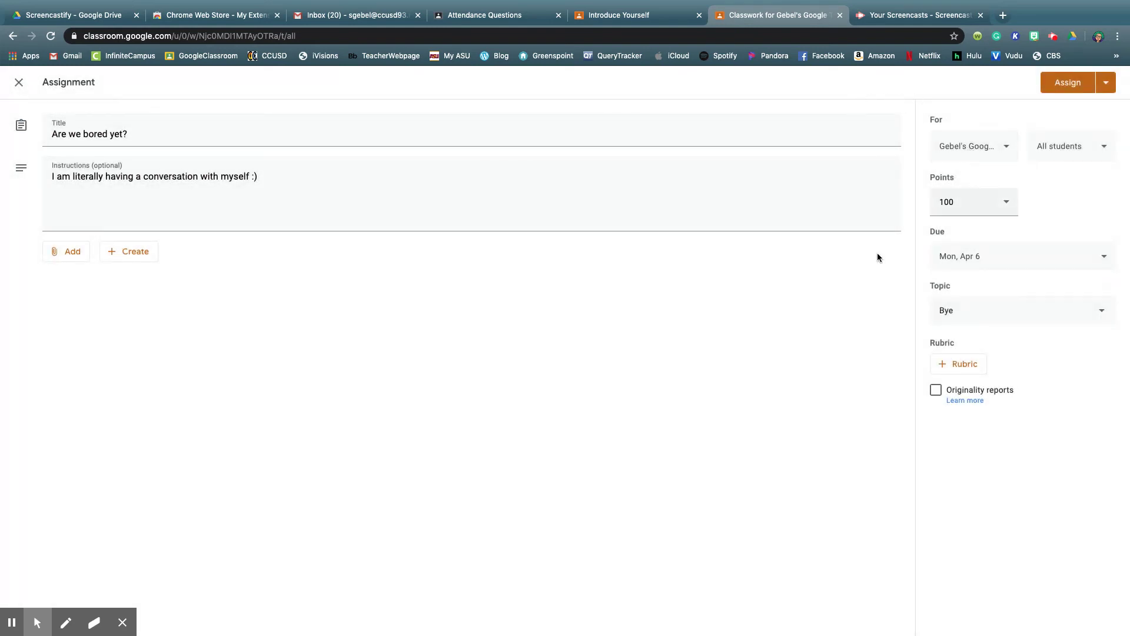
{"action": "left_click", "coordinate": [19, 83]}
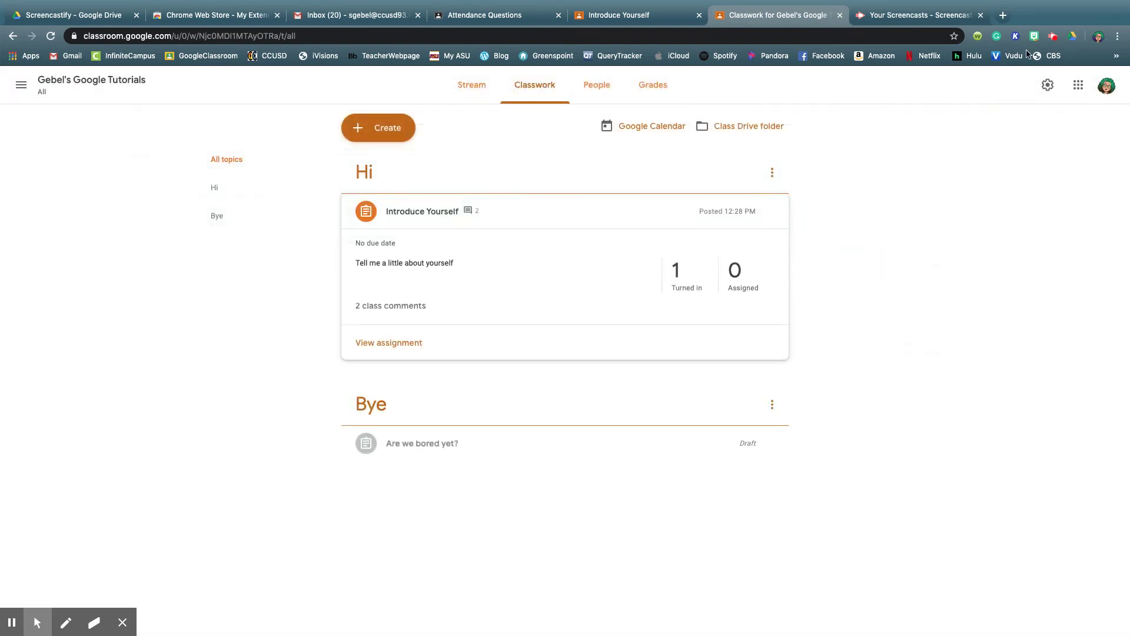